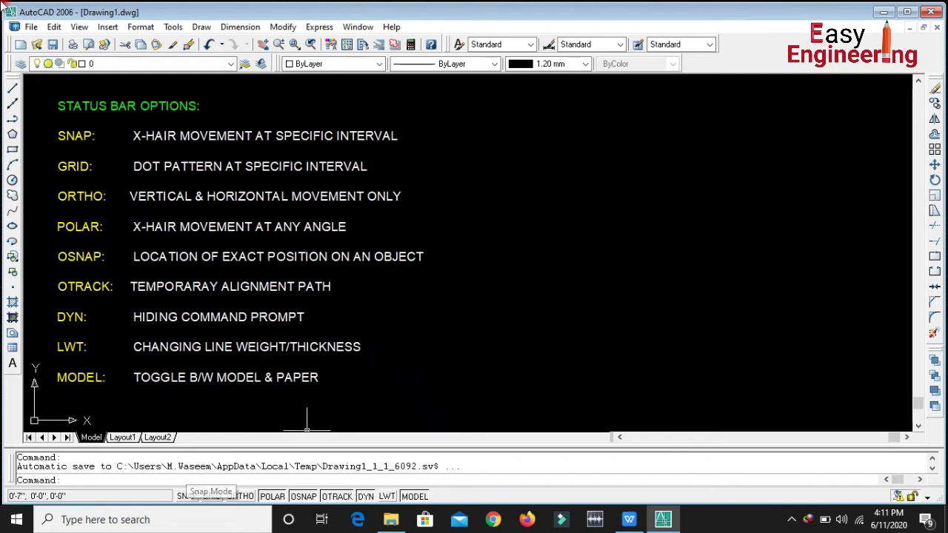
# Turn snap on and set both the snap X and Y spacing to 6".
pyautogui.rightClick(191, 495)
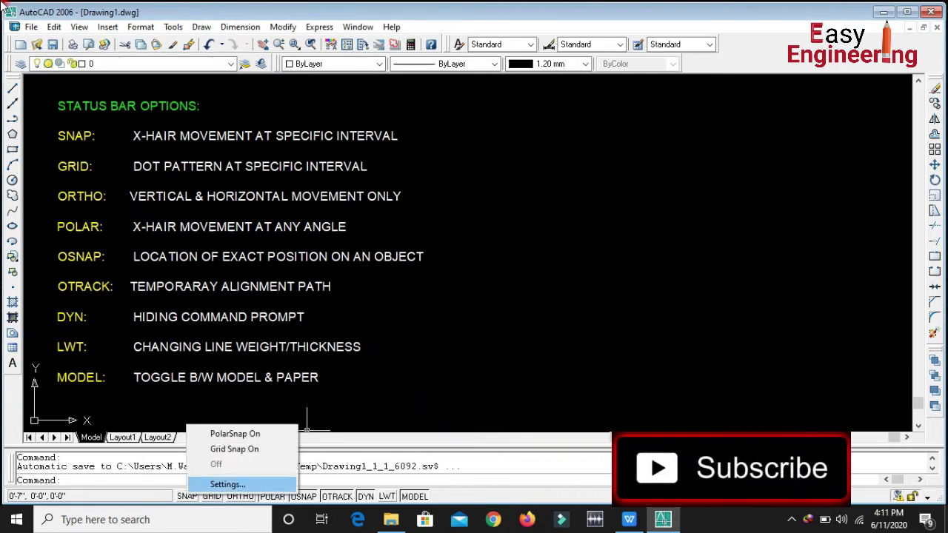
pyautogui.click(228, 484)
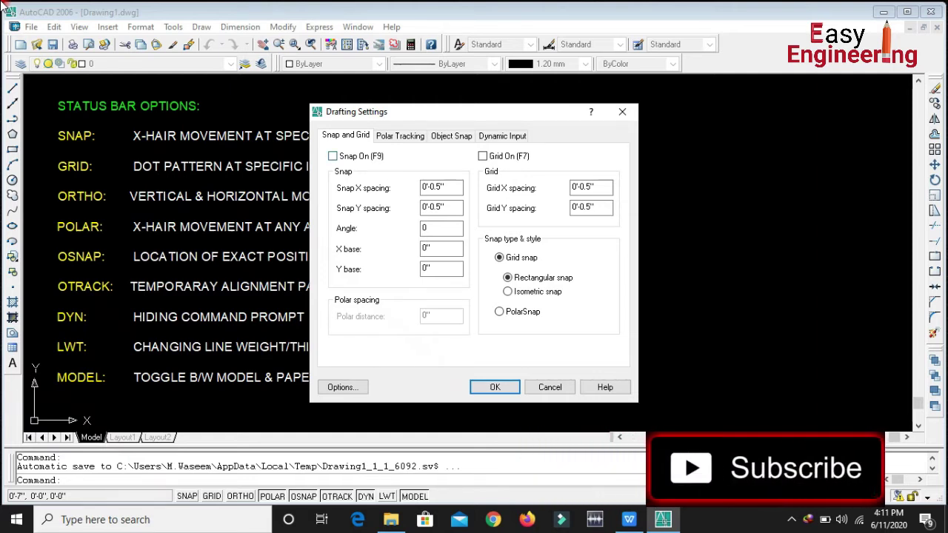
pyautogui.press('F9')
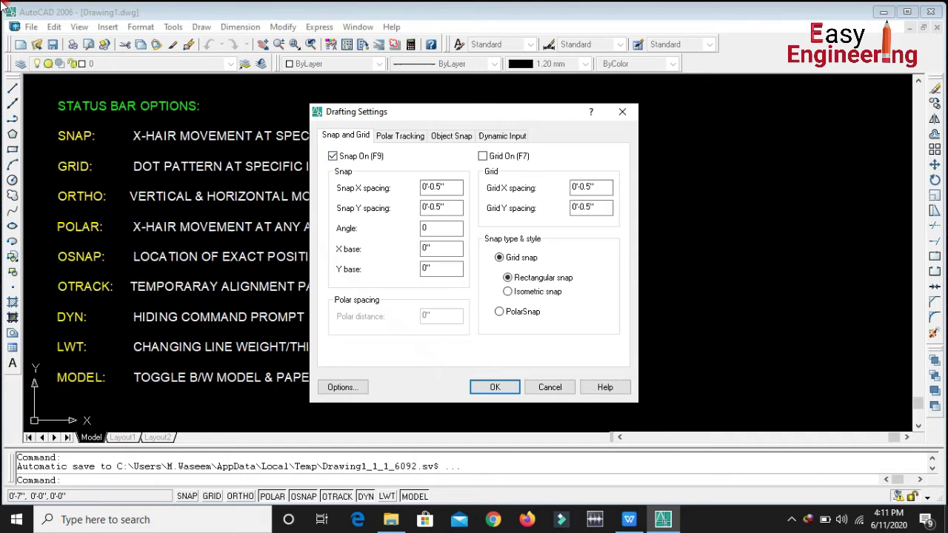
pyautogui.press('Tab')
pyautogui.hotkey('shift', 'Home')
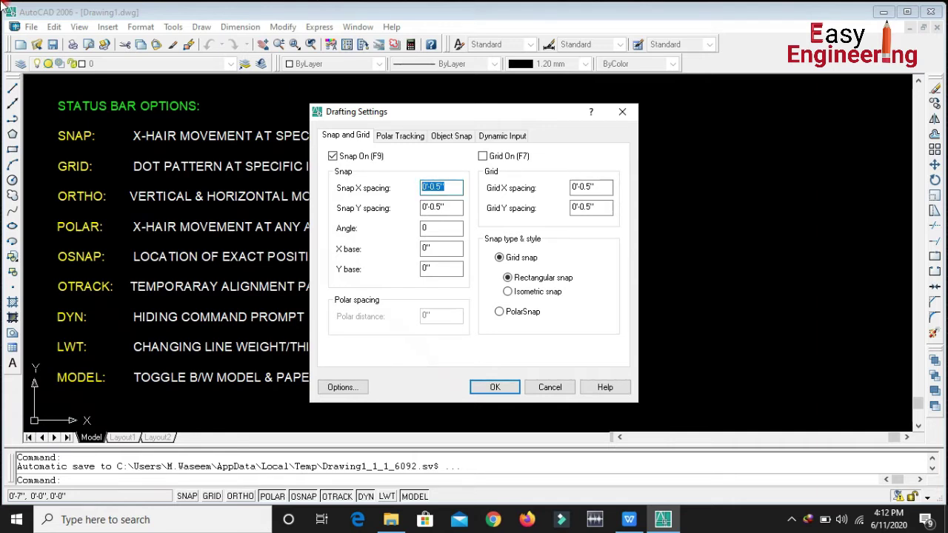
pyautogui.write('6"')
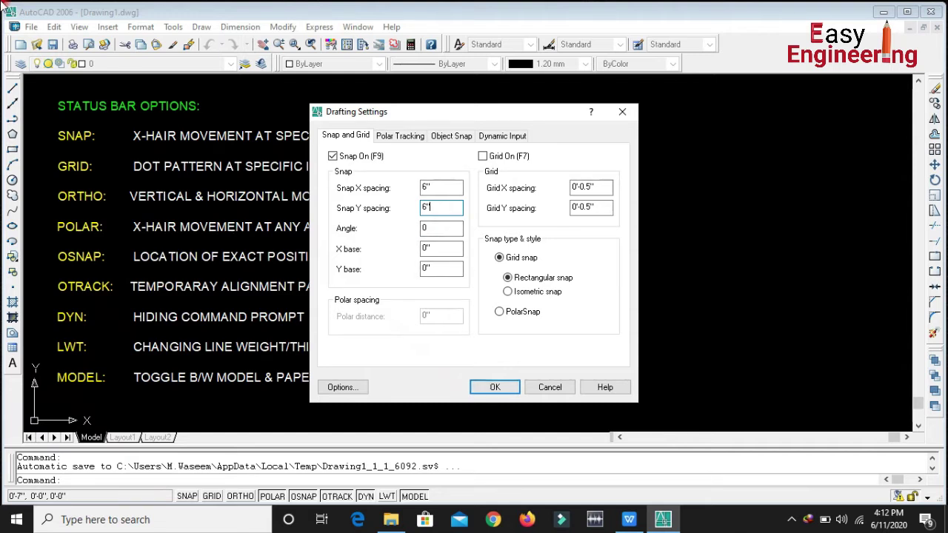
pyautogui.press('Return')
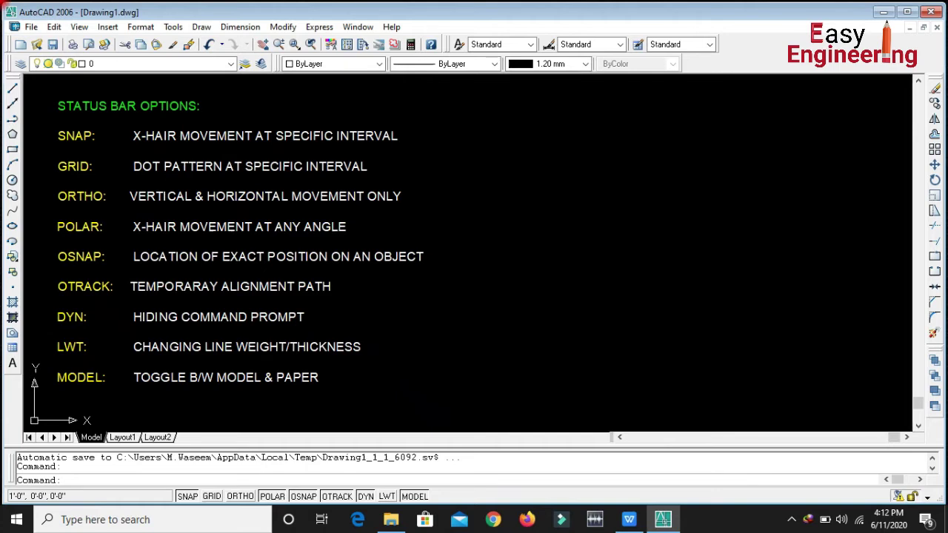
# Draw two connected lines beside the notes from 1'-6",0: 6" horizontally to 2'-0",0, then 6" vertically upward.
pyautogui.scroll(-5, 518, 252)
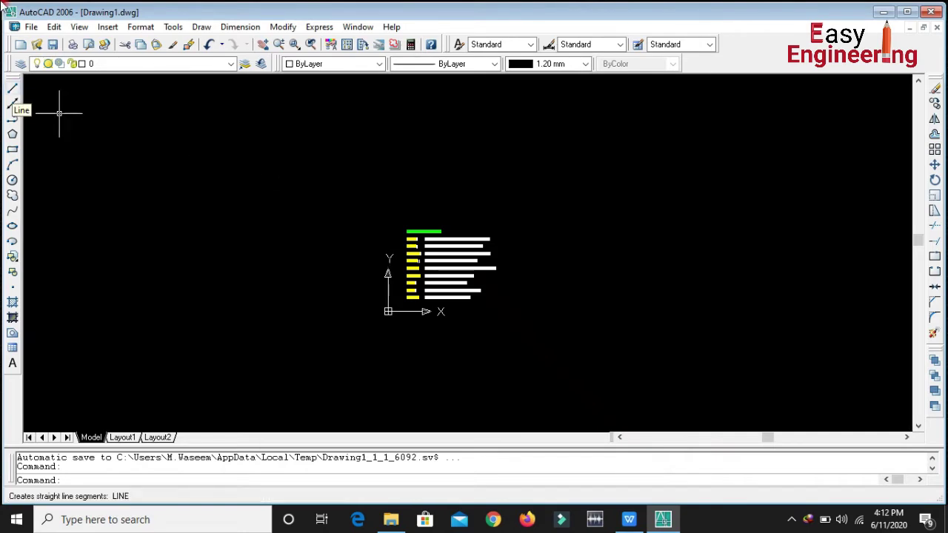
pyautogui.click(13, 104)
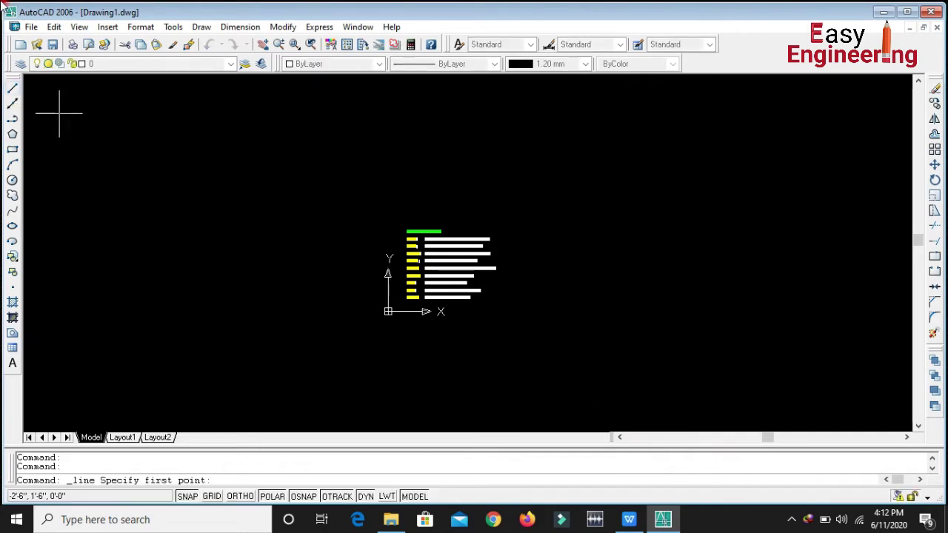
pyautogui.click(585, 311)
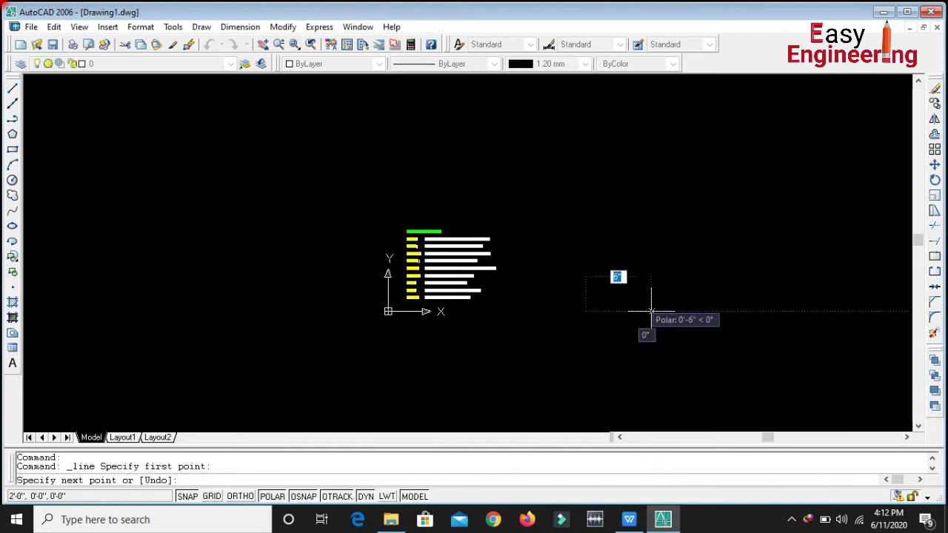
pyautogui.scroll(2, 651, 311)
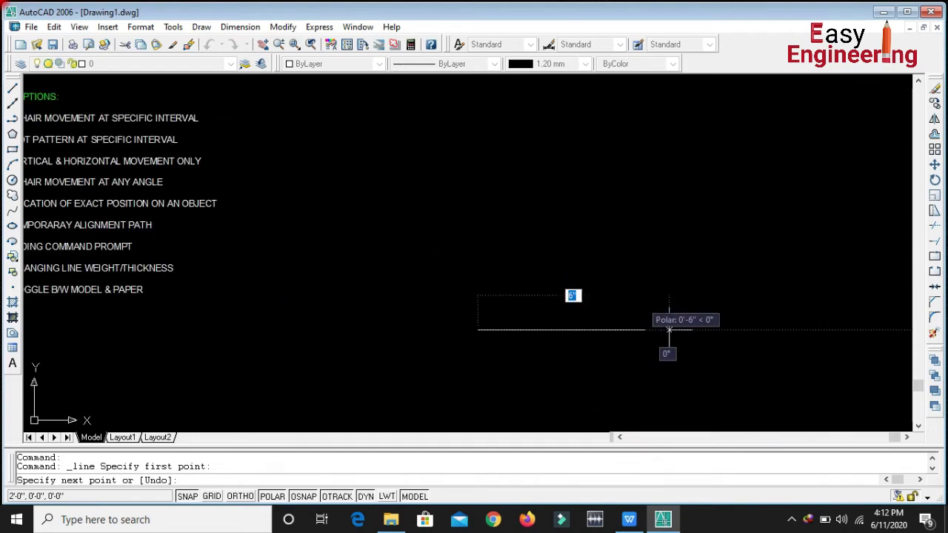
pyautogui.scroll(2, 697, 359)
pyautogui.click(697, 359)
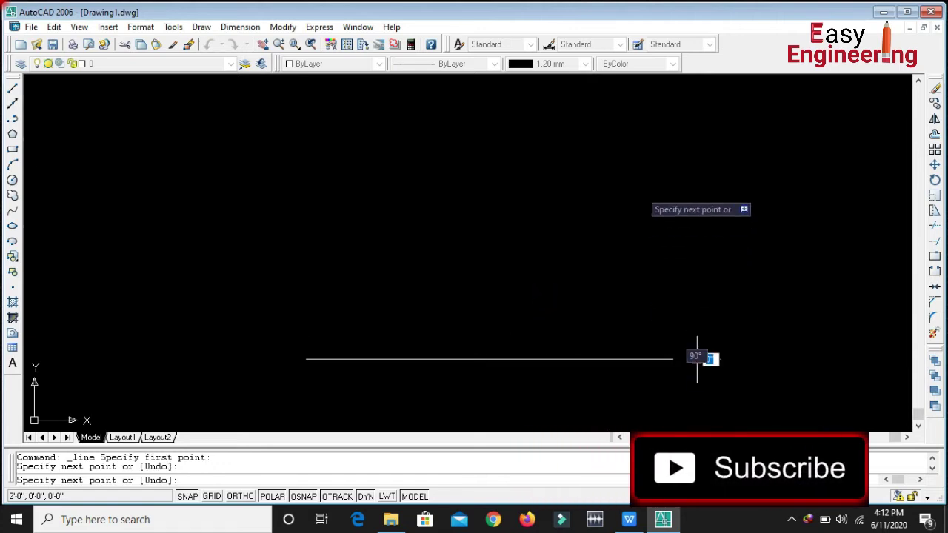
pyautogui.scroll(-3, 662, 137)
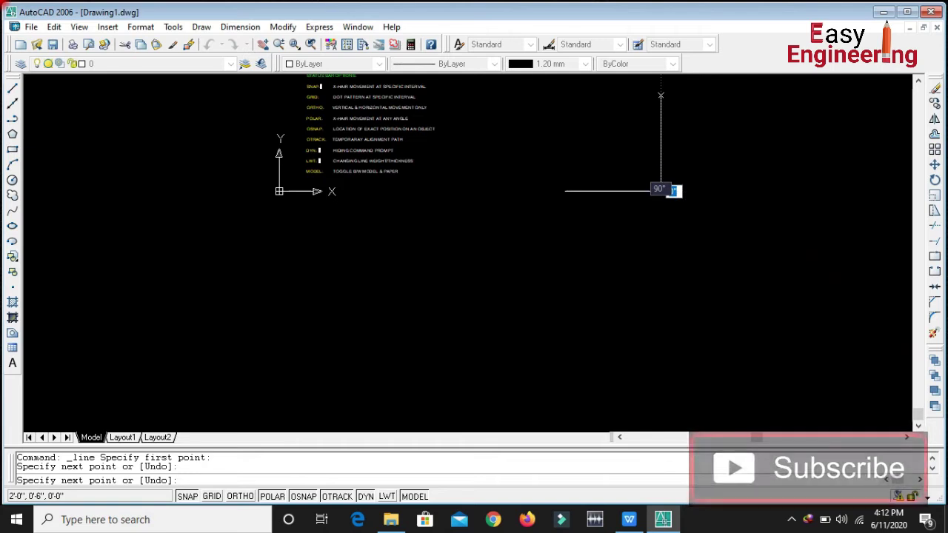
pyautogui.click(660, 96)
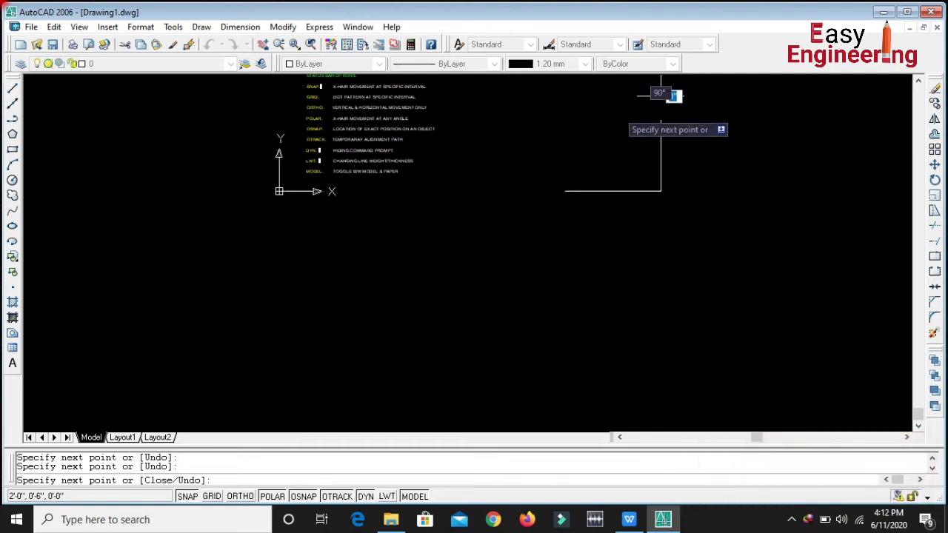
pyautogui.scroll(5, 614, 133)
pyautogui.rightClick(641, 182)
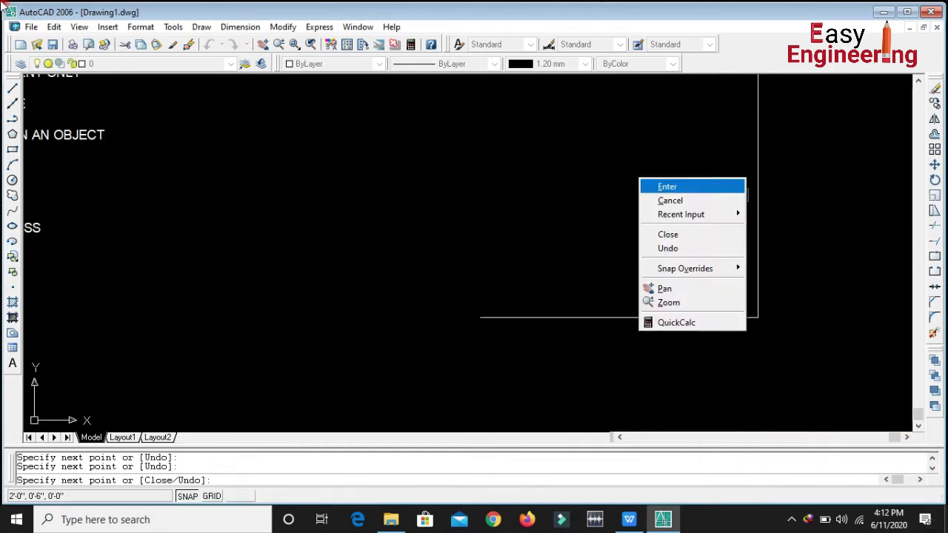
pyautogui.click(653, 186)
# Examine the crosshair's movement at the snap interval around the drawn lines and the status bar notes.
pyautogui.scroll(-5, 620, 292)
pyautogui.scroll(3, 661, 300)
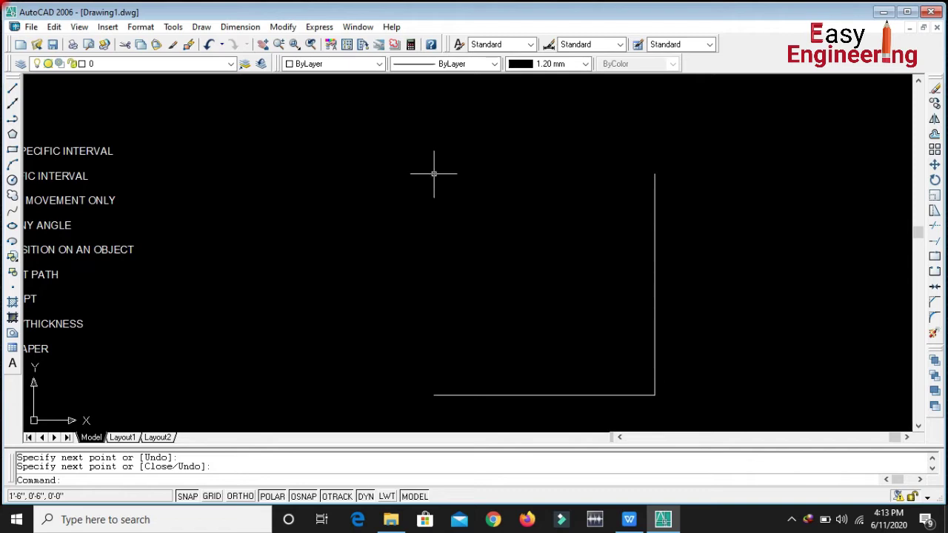
pyautogui.scroll(-3, 433, 395)
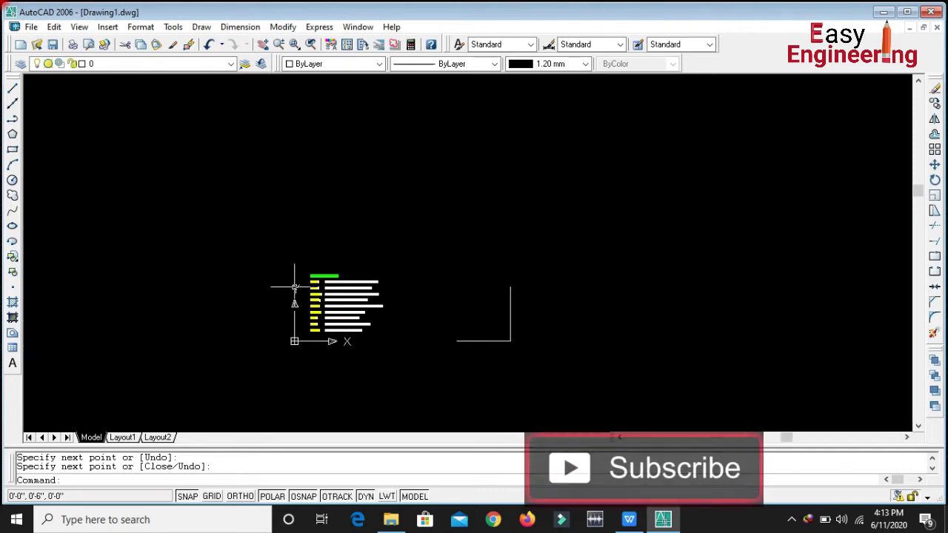
pyautogui.scroll(3, 285, 275)
pyautogui.scroll(2, 322, 324)
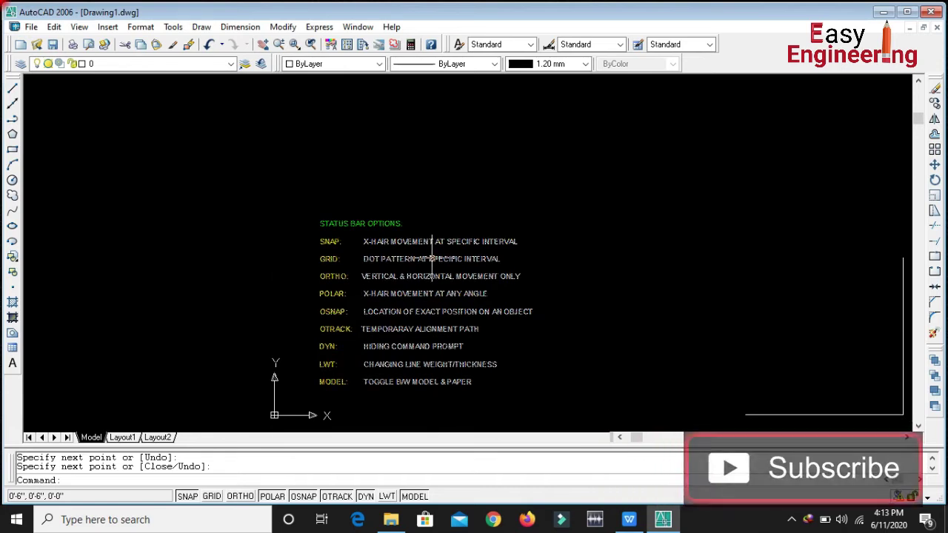
pyautogui.scroll(2, 463, 238)
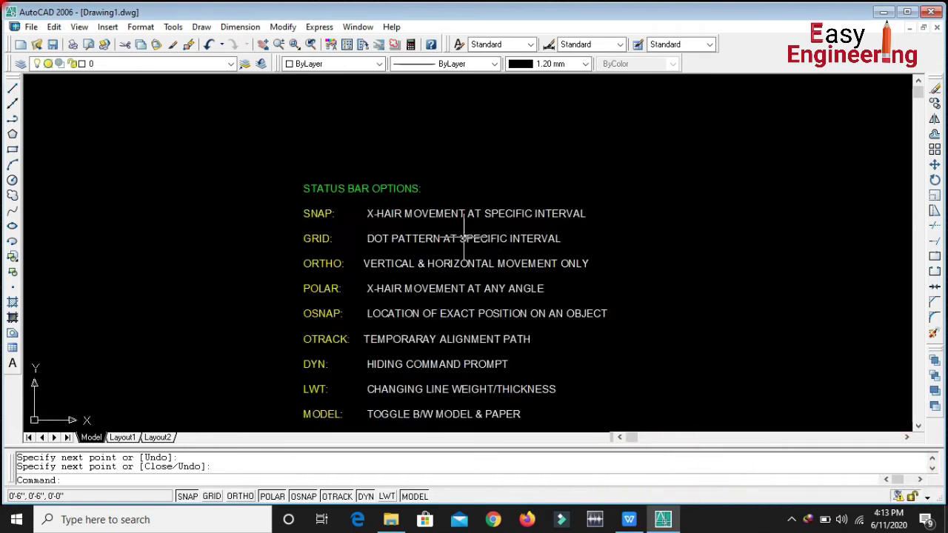
pyautogui.scroll(2, 463, 238)
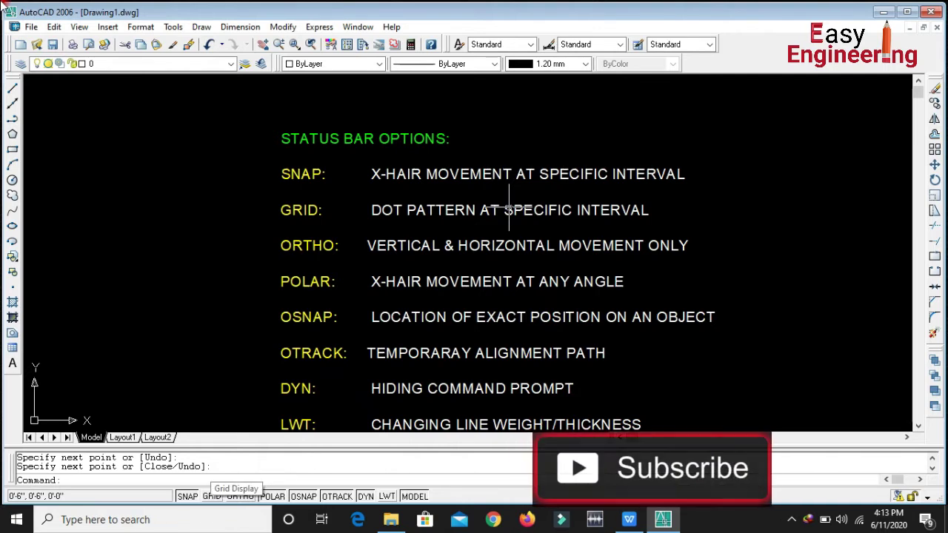
# Turn snap off, turn the grid on, and set both the grid X and Y spacing to 3".
pyautogui.rightClick(213, 496)
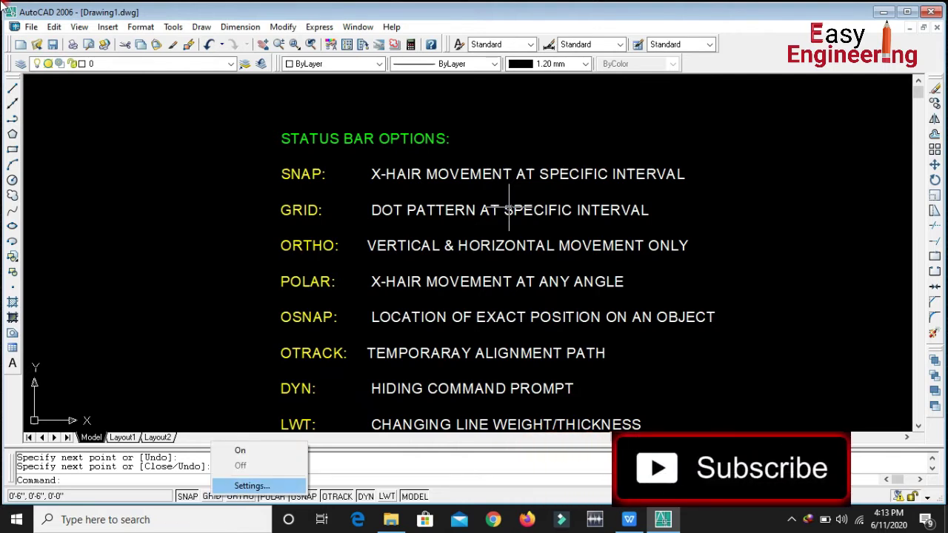
pyautogui.click(251, 485)
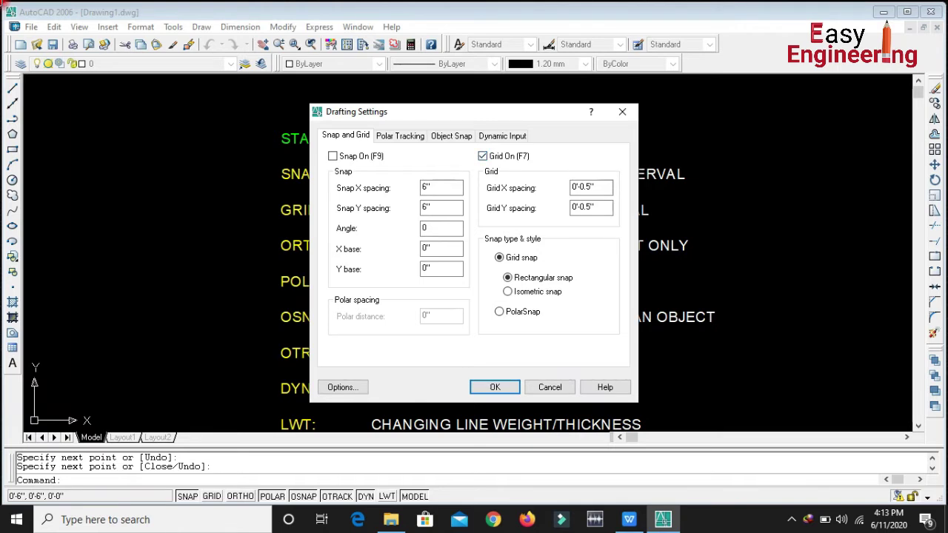
pyautogui.hotkey('shift', 'Home')
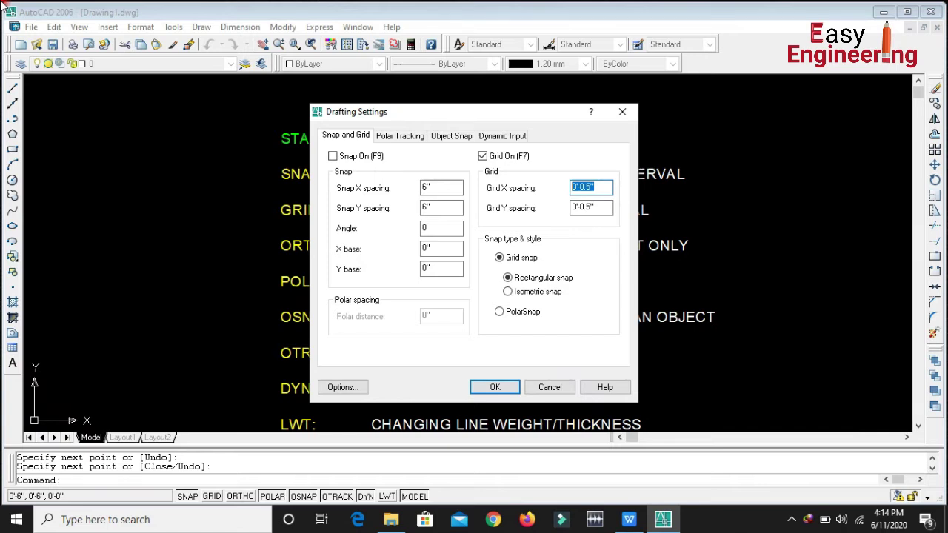
pyautogui.write('3"')
pyautogui.press('Tab')
pyautogui.write('3"')
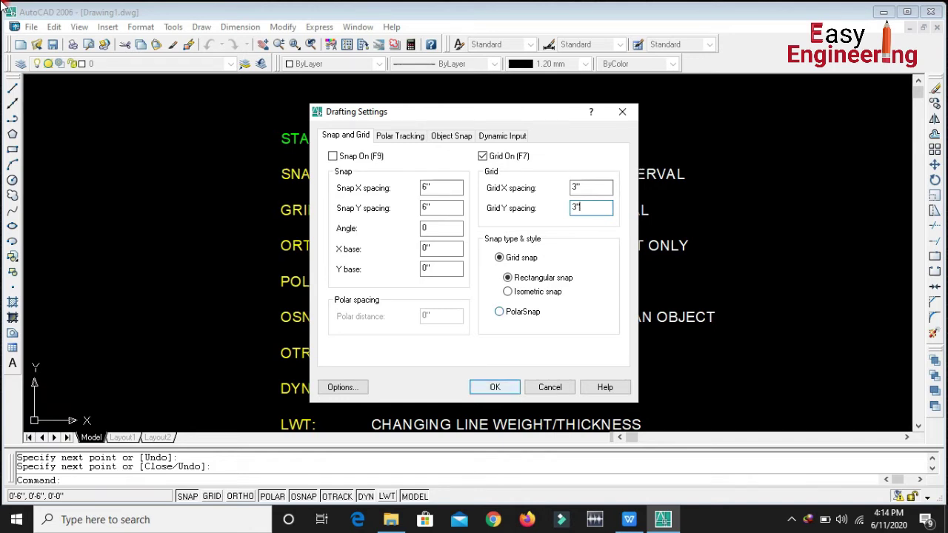
pyautogui.press('Return')
# Set both the grid X and Y spacing to 1".
pyautogui.scroll(-5, 355, 348)
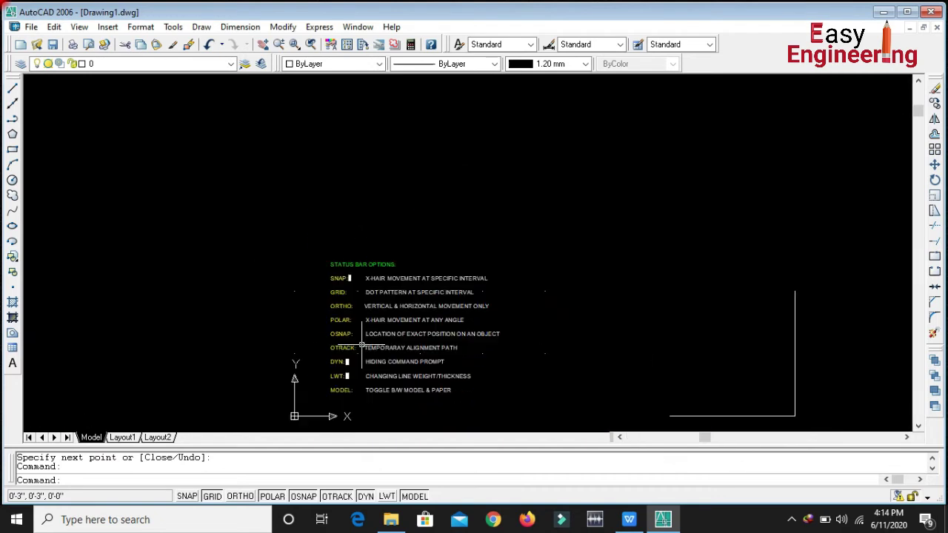
pyautogui.scroll(5, 429, 362)
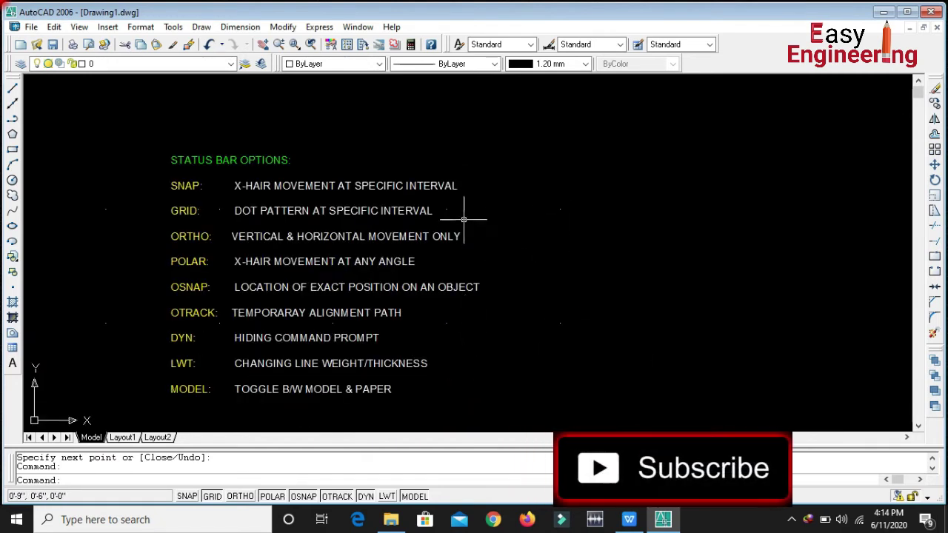
pyautogui.scroll(3, 466, 211)
pyautogui.scroll(-2, 622, 222)
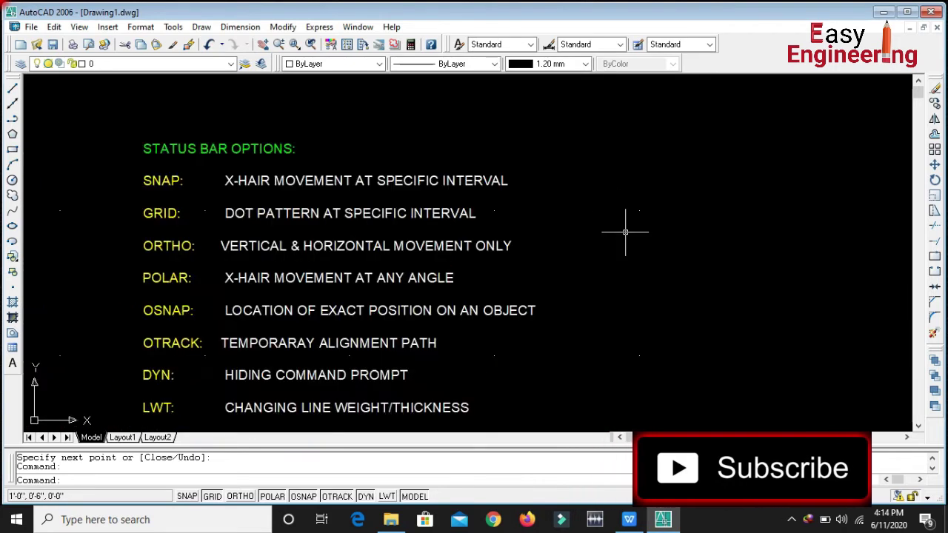
pyautogui.scroll(-4, 381, 377)
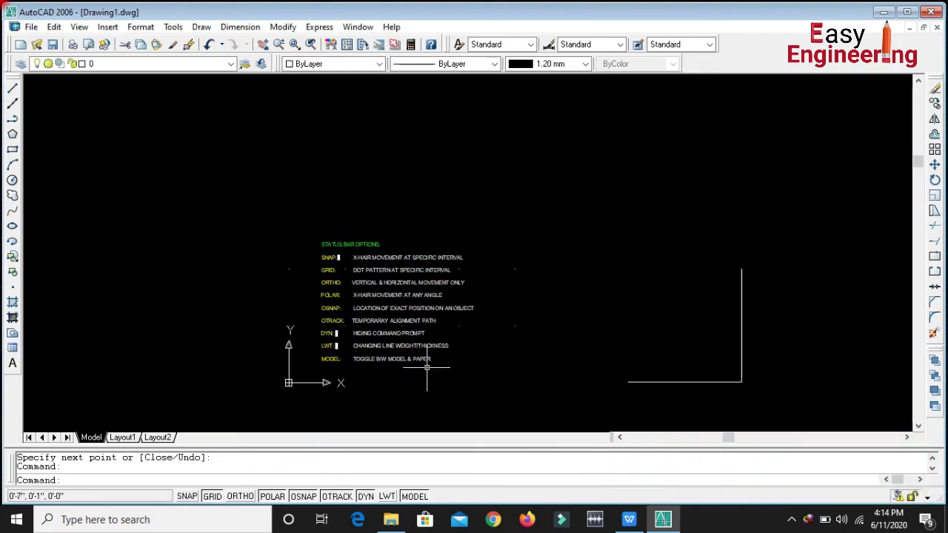
pyautogui.scroll(5, 447, 346)
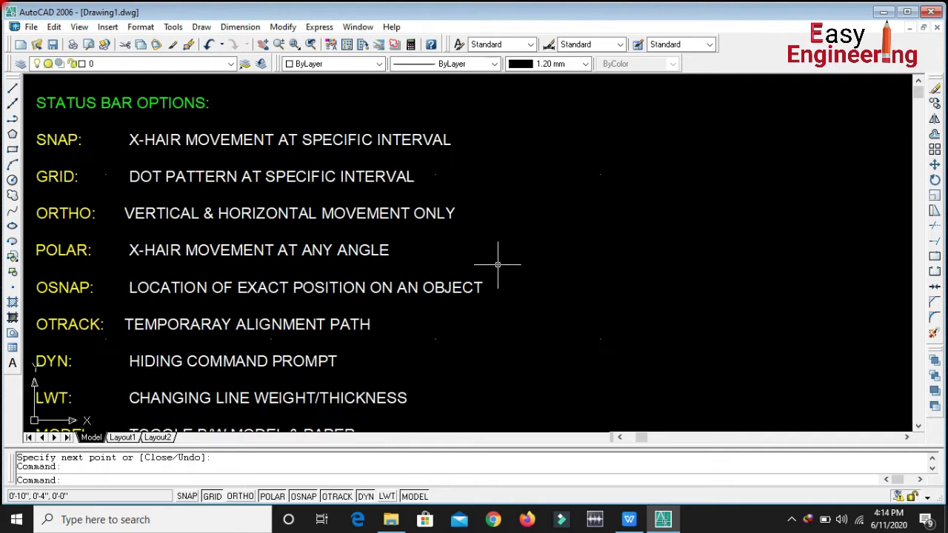
pyautogui.rightClick(212, 496)
pyautogui.click(246, 486)
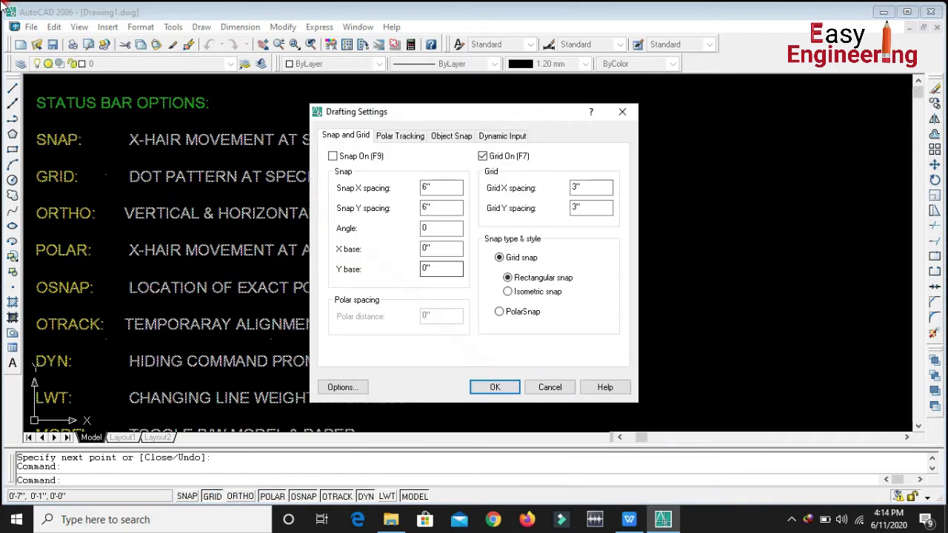
pyautogui.doubleClick(577, 187)
pyautogui.press('Tab')
pyautogui.write('1')
pyautogui.press('Return')
# Examine the grid dot pattern around the status bar notes at different magnifications.
pyautogui.scroll(-2, 527, 289)
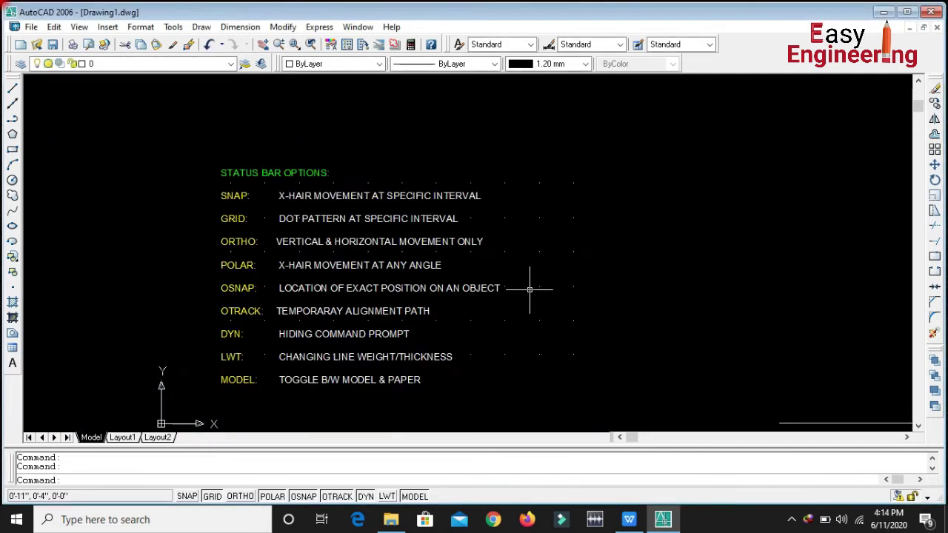
pyautogui.scroll(3, 482, 288)
pyautogui.scroll(1, 582, 297)
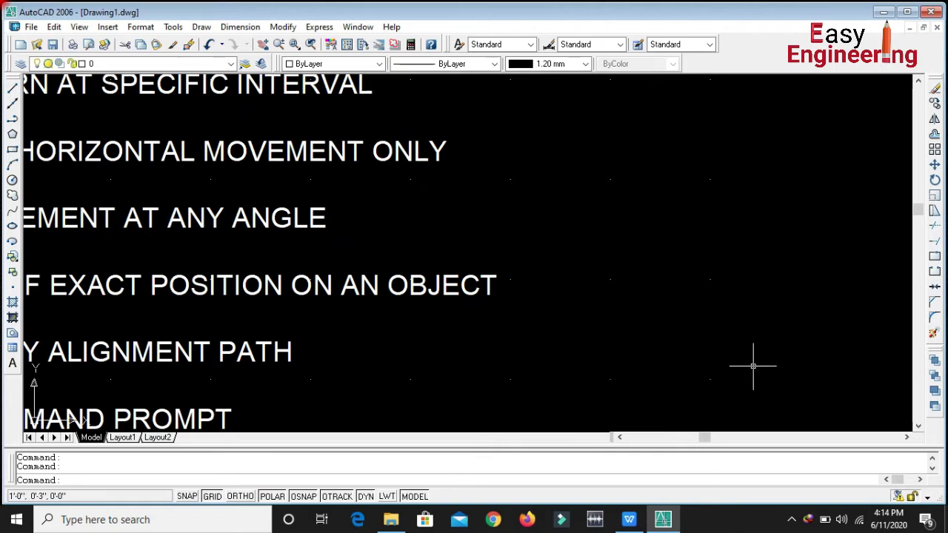
pyautogui.scroll(-2, 470, 221)
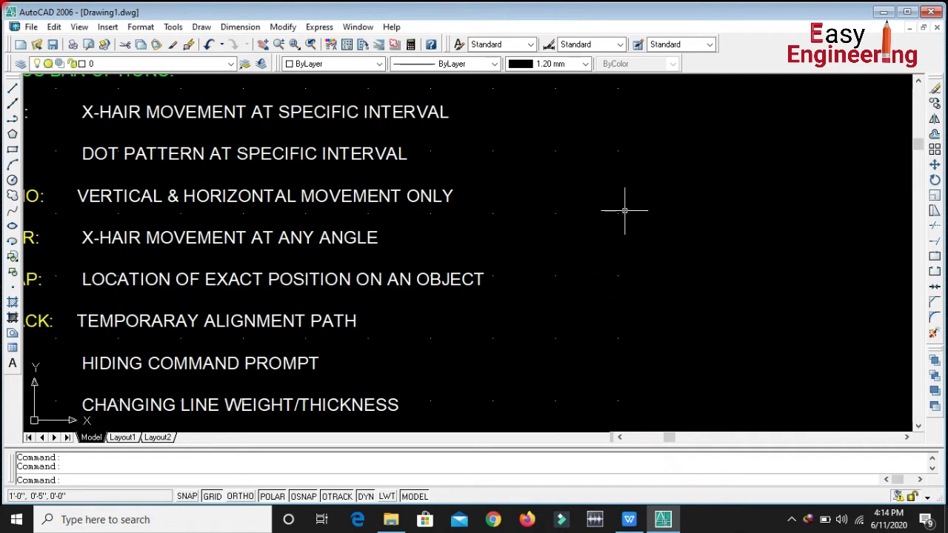
pyautogui.scroll(2, 598, 177)
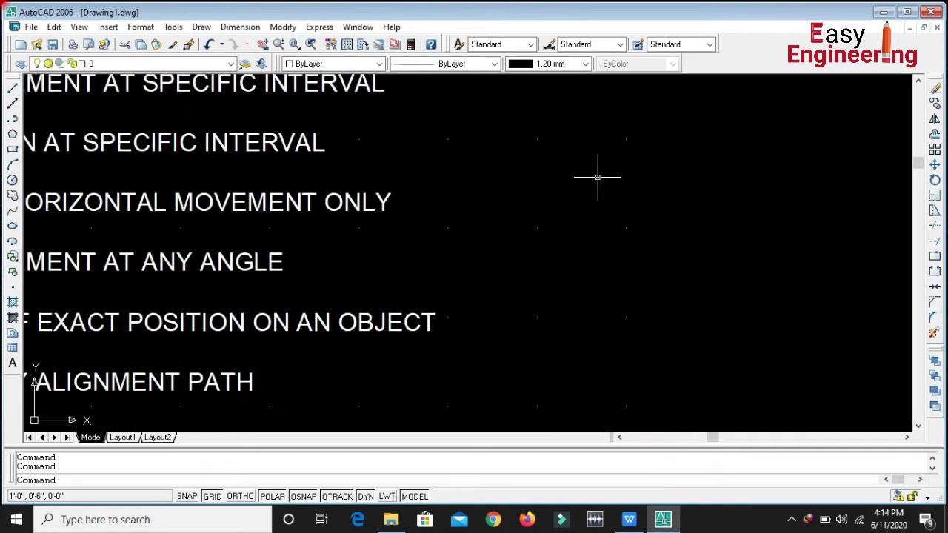
pyautogui.scroll(-2, 609, 205)
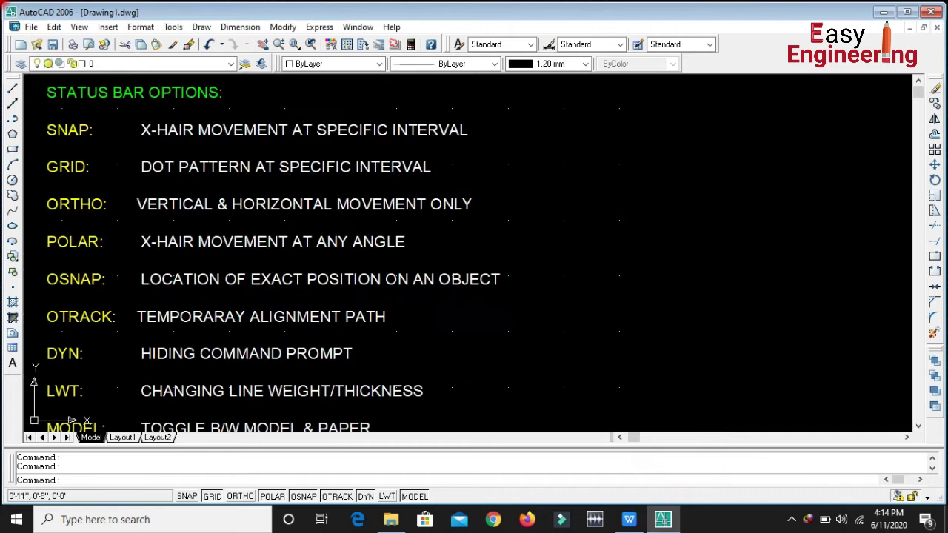
pyautogui.scroll(1, 545, 235)
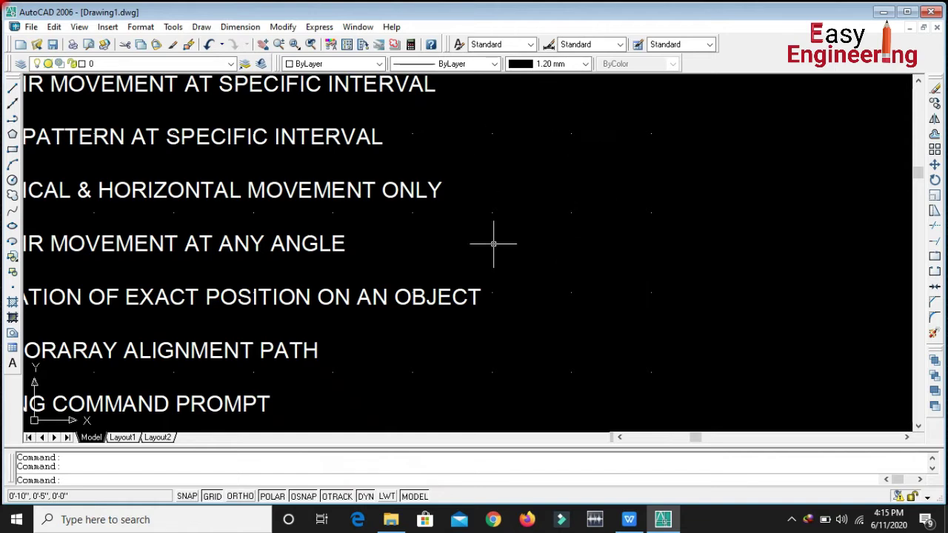
# Turn snap on and set both the snap X and Y spacing to 1".
pyautogui.press('F9')
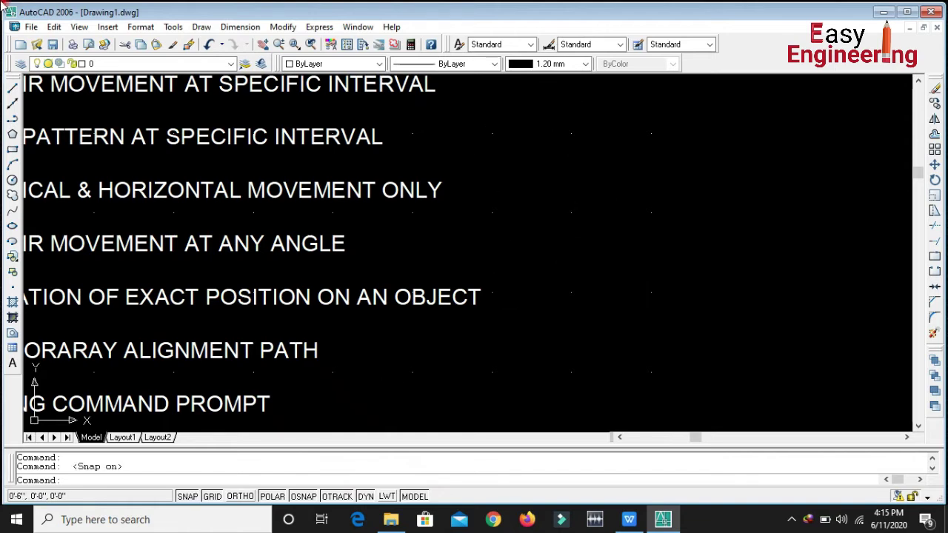
pyautogui.rightClick(188, 496)
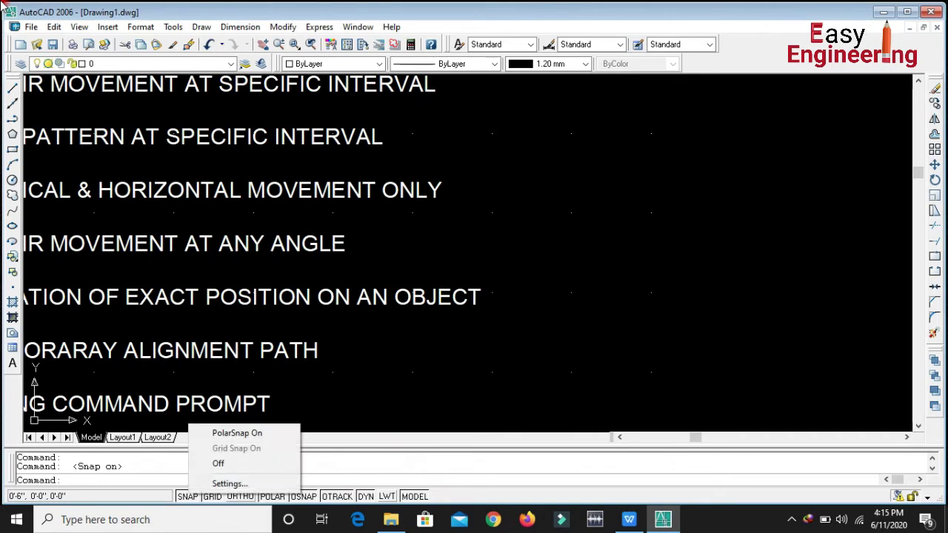
pyautogui.click(229, 483)
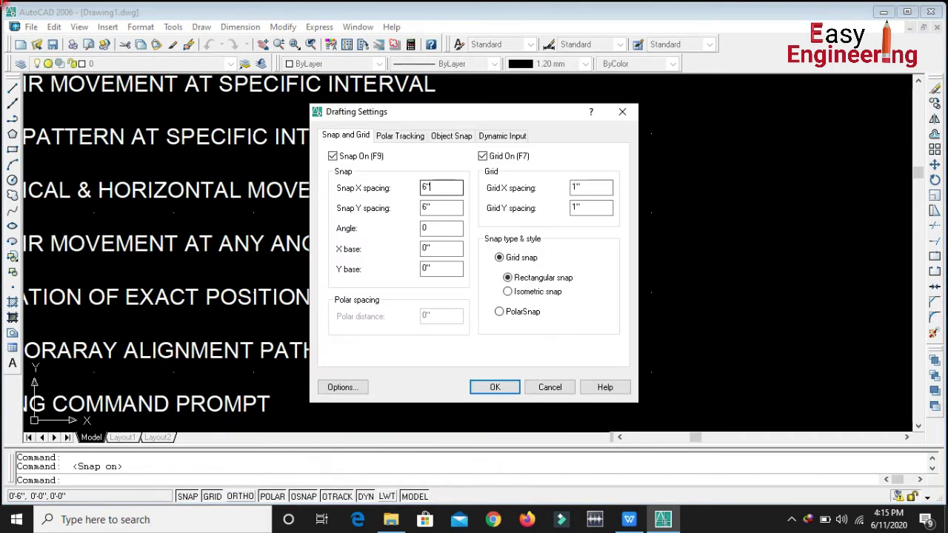
pyautogui.write('1"')
pyautogui.press('Tab')
pyautogui.write('1"')
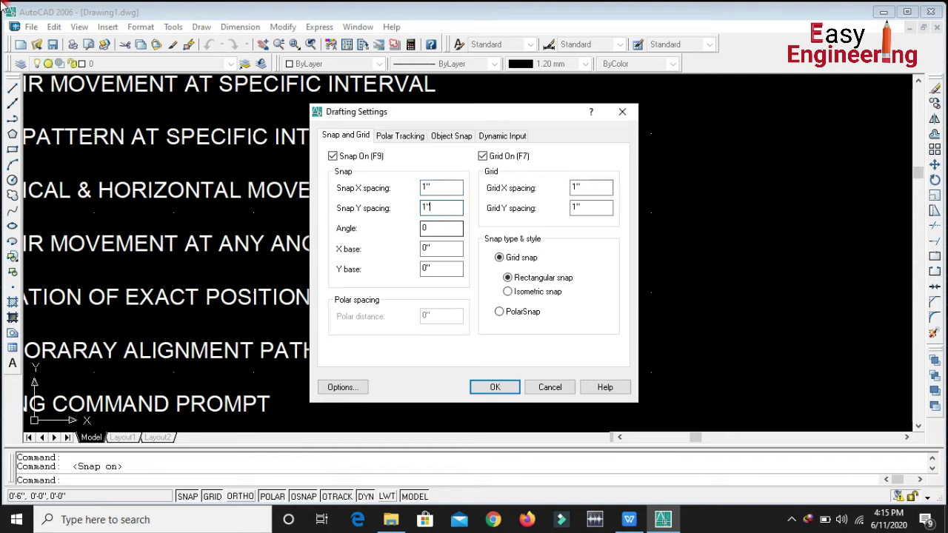
pyautogui.click(494, 387)
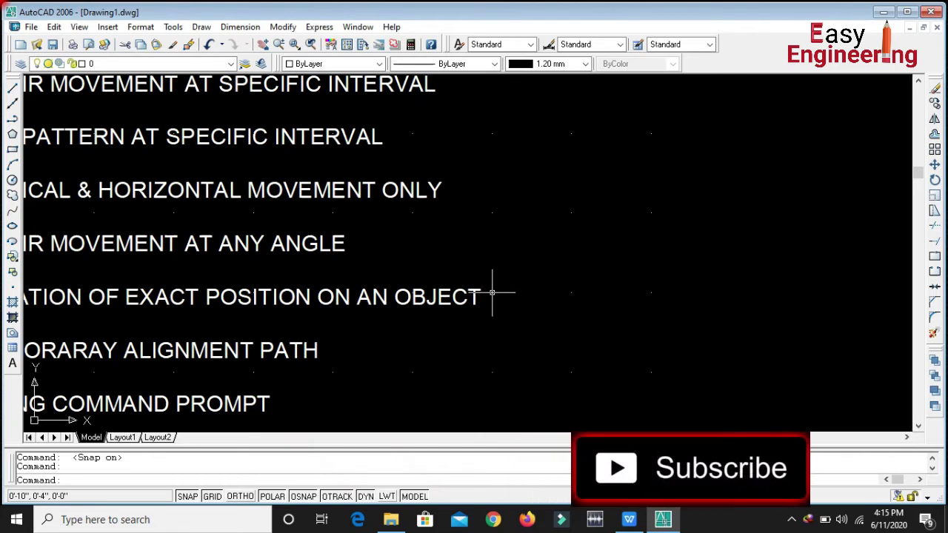
# Turn off both snap and grid.
pyautogui.scroll(-2, 492, 293)
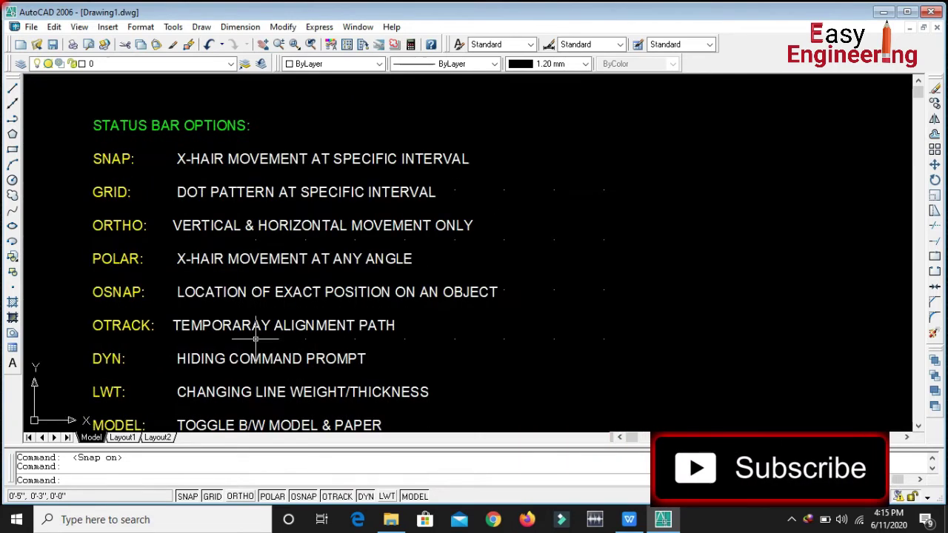
pyautogui.scroll(-3, 399, 233)
pyautogui.scroll(2, 484, 244)
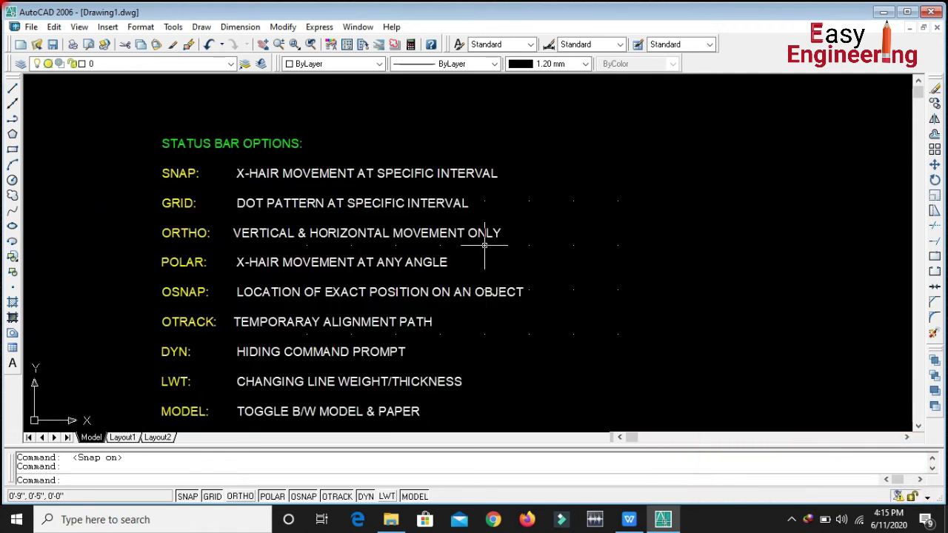
pyautogui.scroll(2, 556, 240)
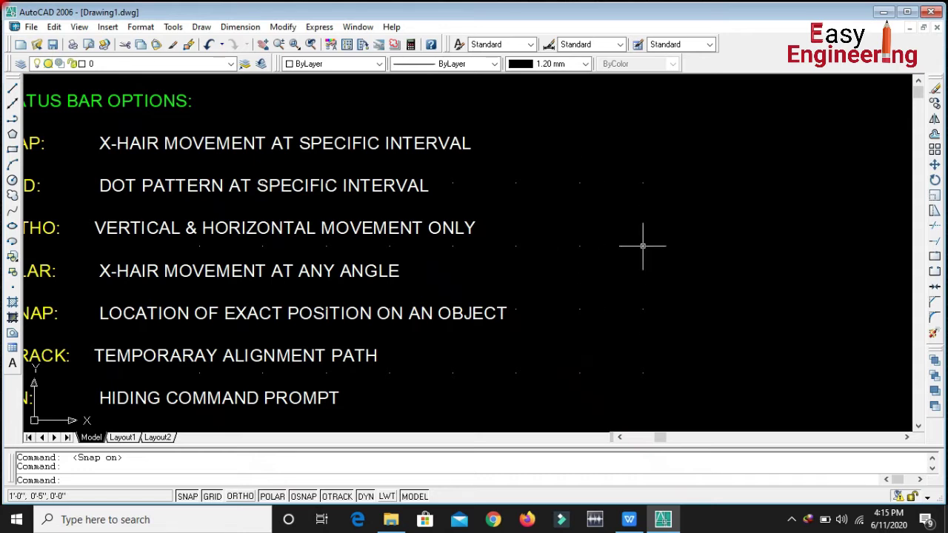
pyautogui.scroll(-2, 641, 306)
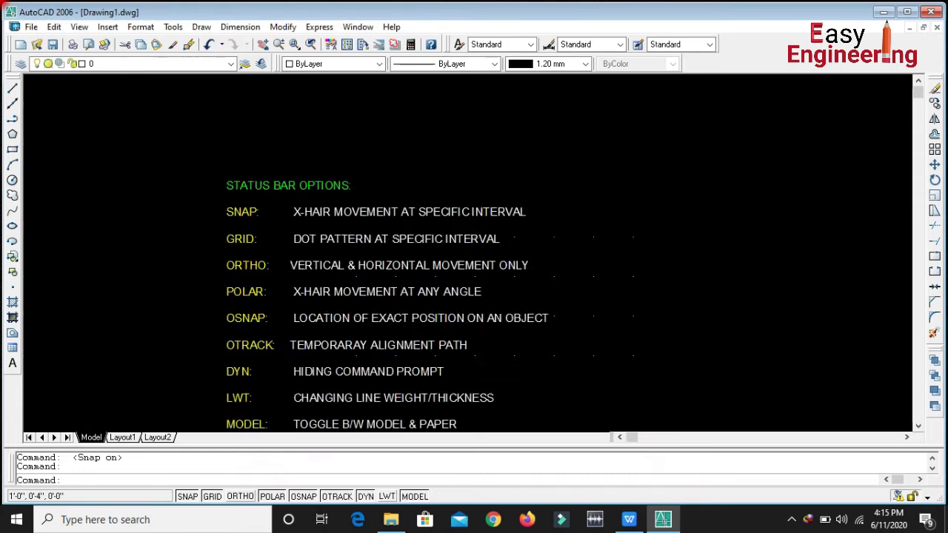
pyautogui.scroll(2, 265, 290)
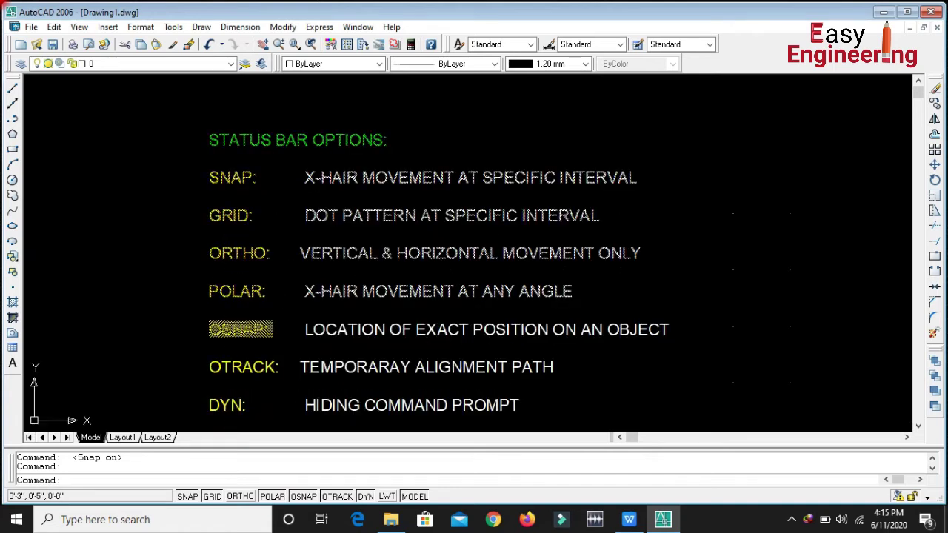
pyautogui.click(187, 496)
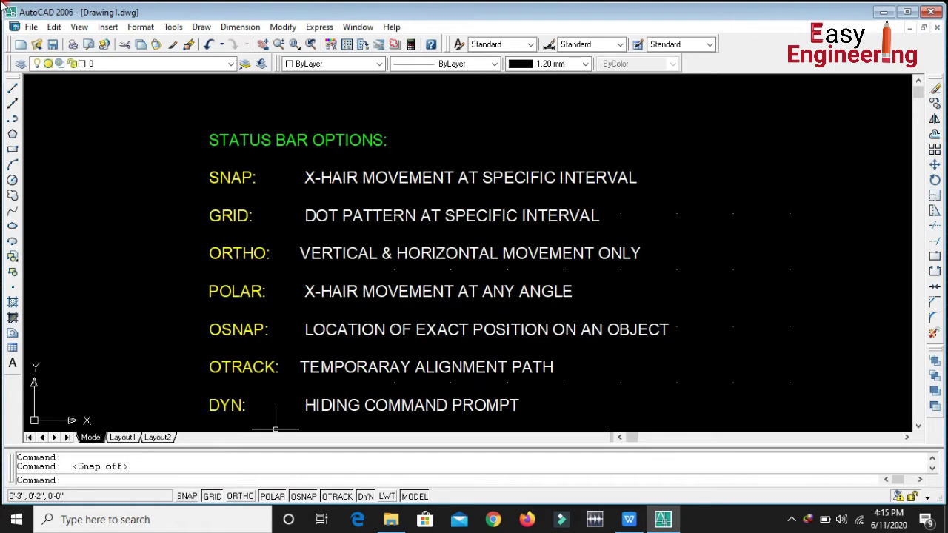
pyautogui.click(211, 496)
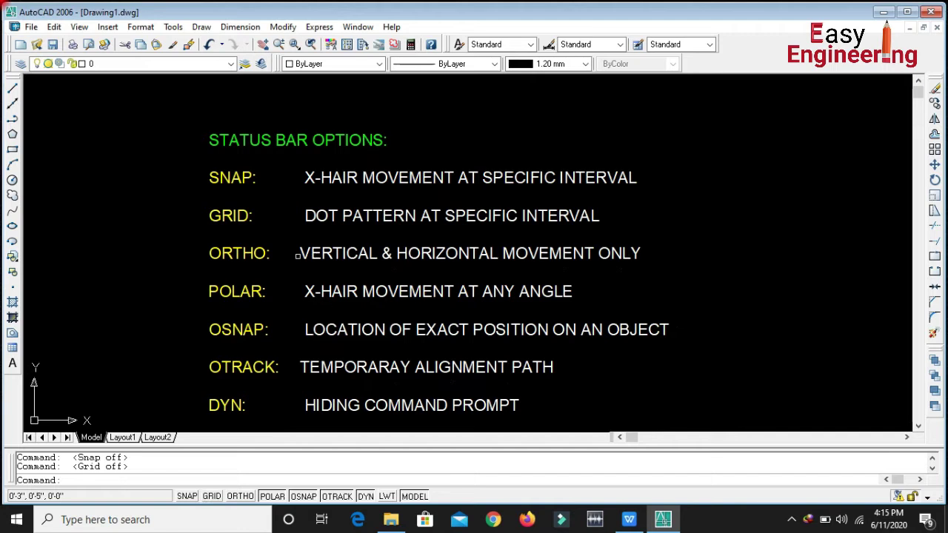
# Erase the two connected lines beside the status bar notes.
pyautogui.scroll(2, 279, 255)
pyautogui.scroll(-3, 212, 260)
pyautogui.scroll(2, 388, 248)
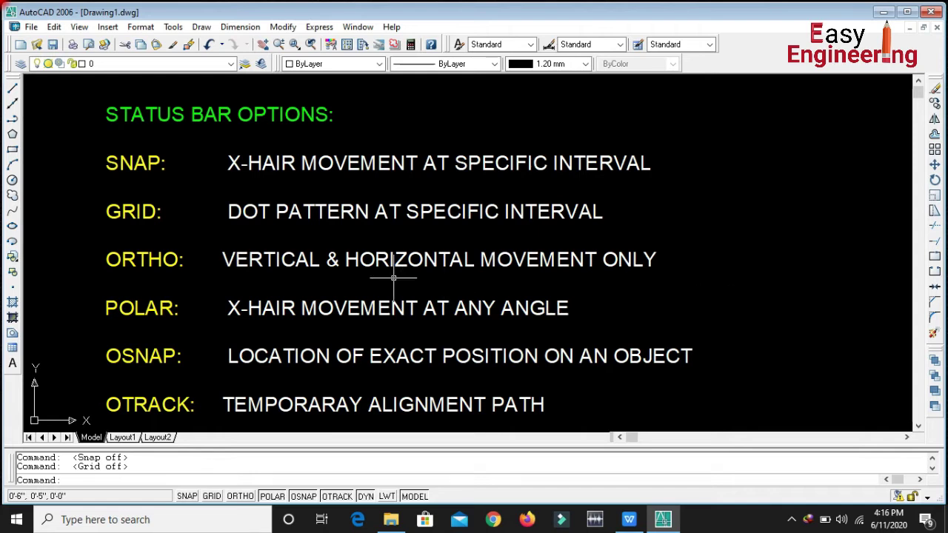
pyautogui.scroll(-4, 393, 277)
pyautogui.scroll(-1, 496, 254)
pyautogui.scroll(3, 550, 258)
pyautogui.scroll(-2, 434, 243)
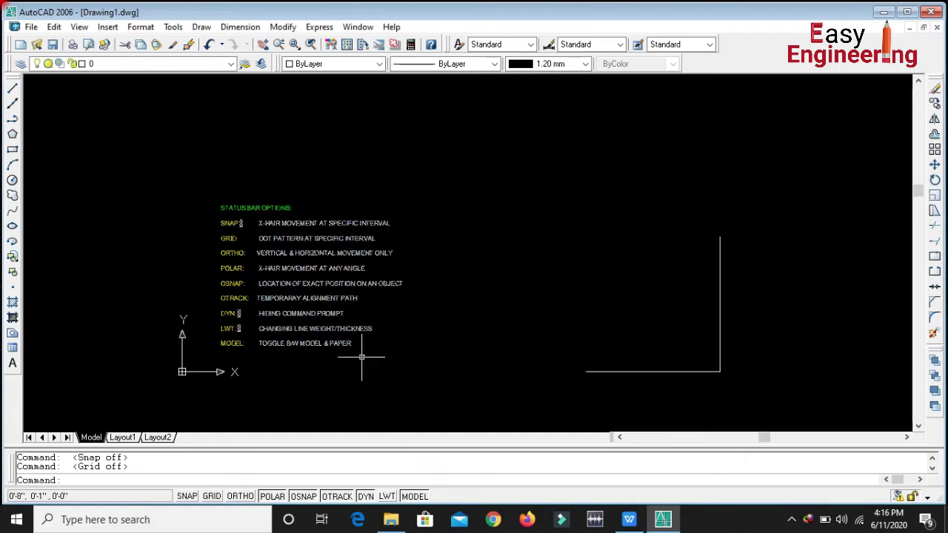
pyautogui.click(735, 393)
pyautogui.click(667, 313)
pyautogui.write('e')
pyautogui.press('Return')
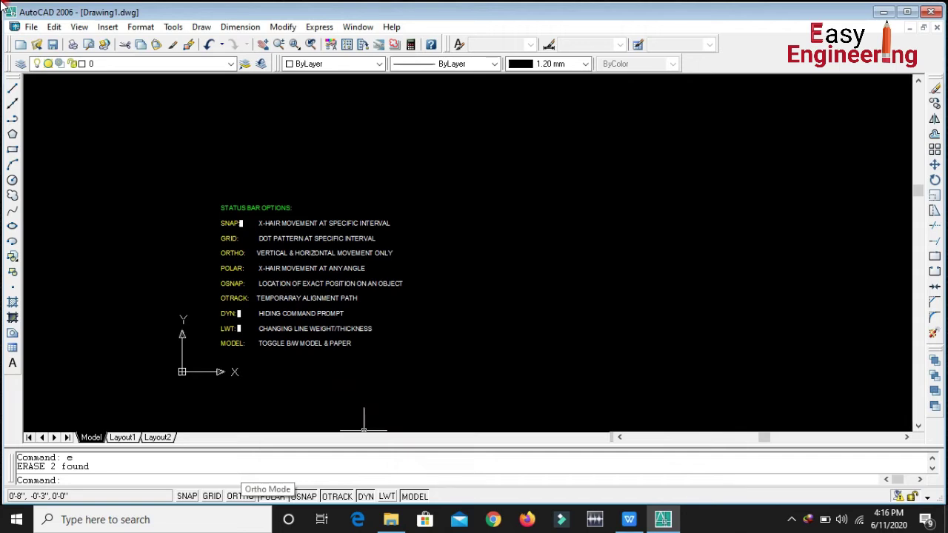
# Turn Ortho on and draw a vertical line about 10" long, going upward from a point beside the status bar notes.
pyautogui.click(240, 496)
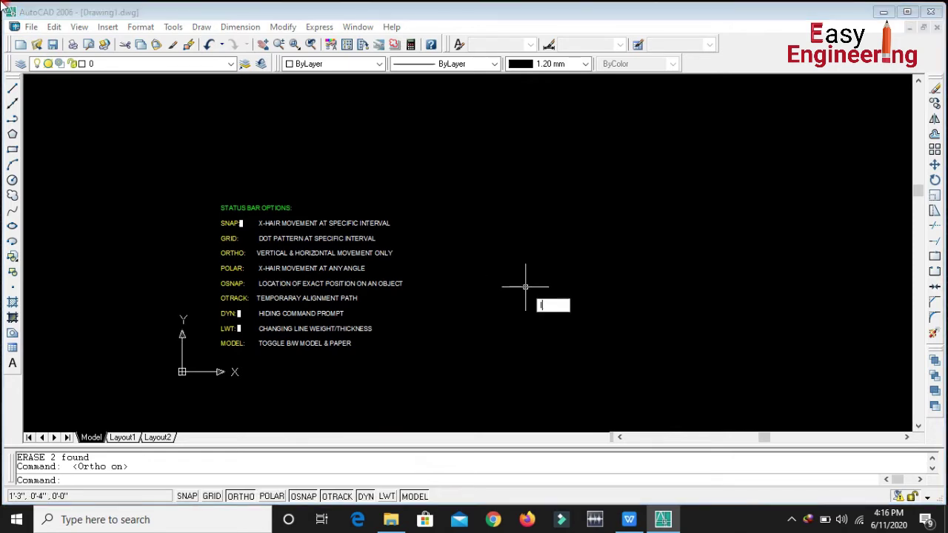
pyautogui.write('l')
pyautogui.press('Return')
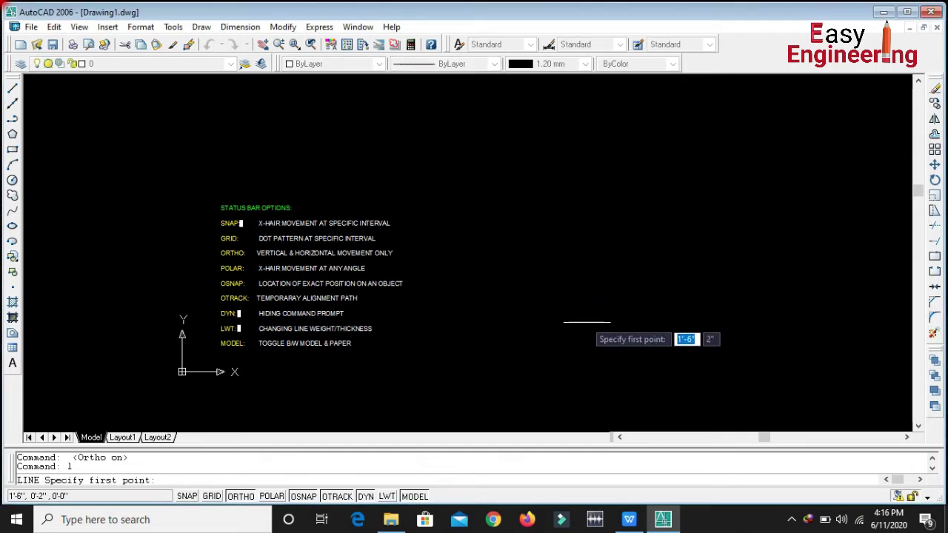
pyautogui.click(548, 302)
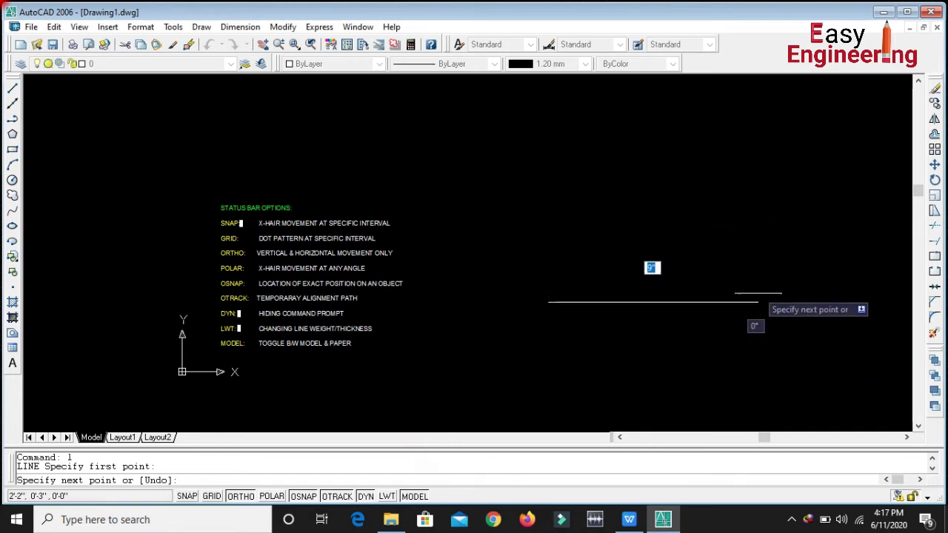
pyautogui.scroll(3, 764, 331)
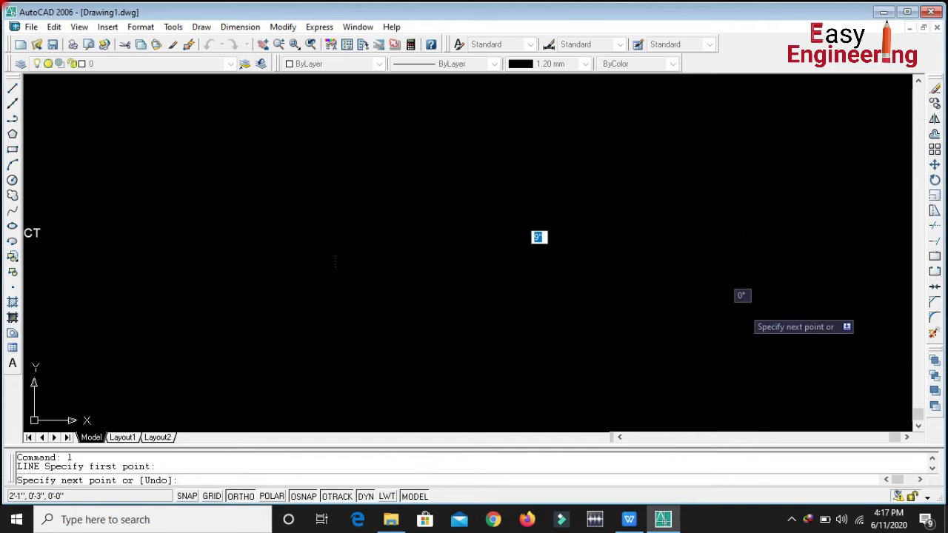
pyautogui.scroll(-5, 738, 304)
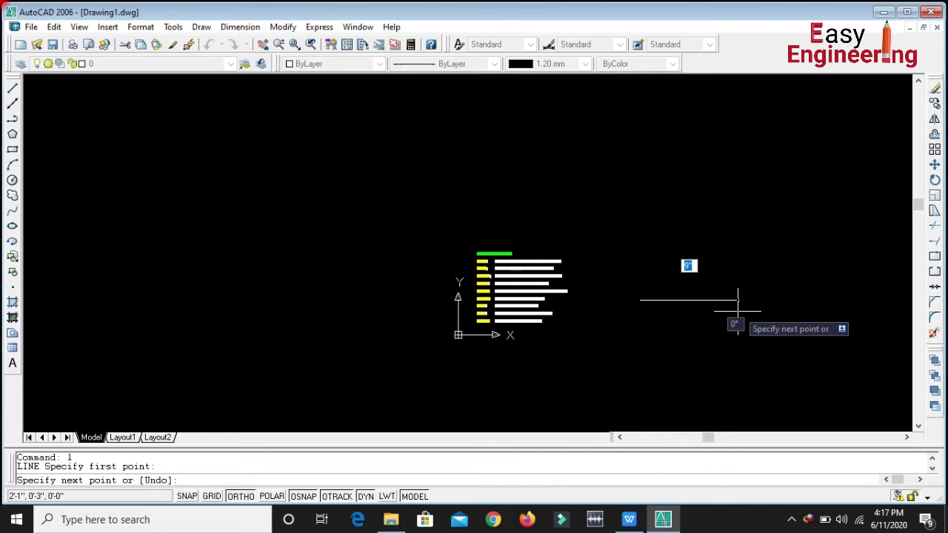
pyautogui.scroll(-2, 672, 303)
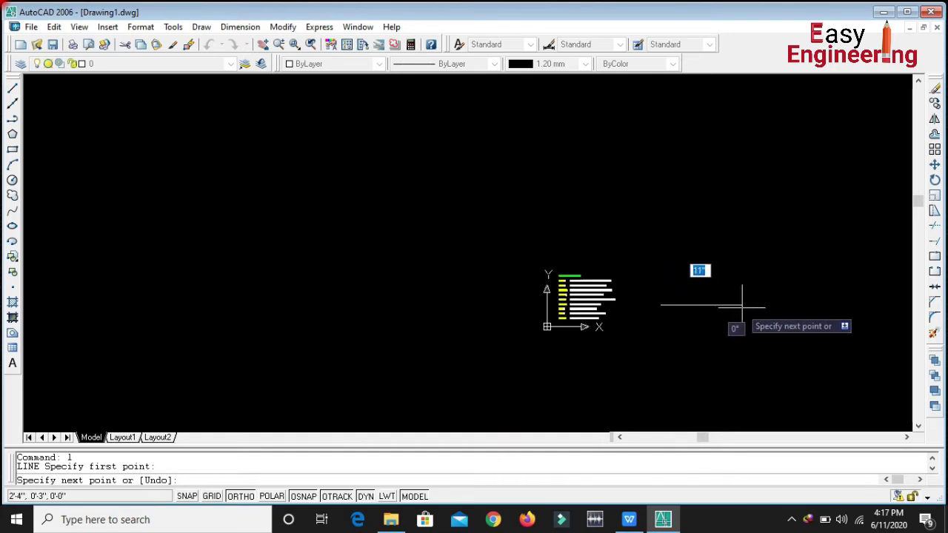
pyautogui.scroll(4, 741, 300)
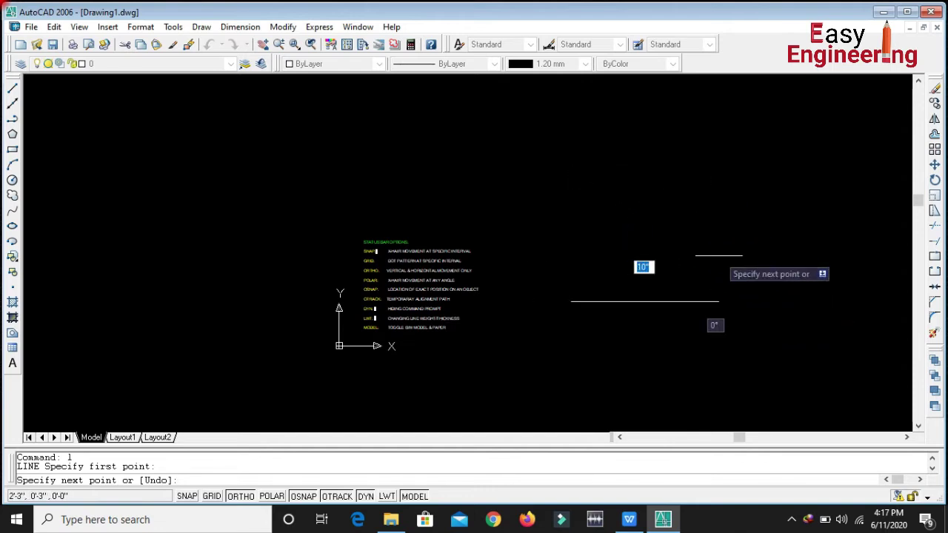
pyautogui.click(601, 158)
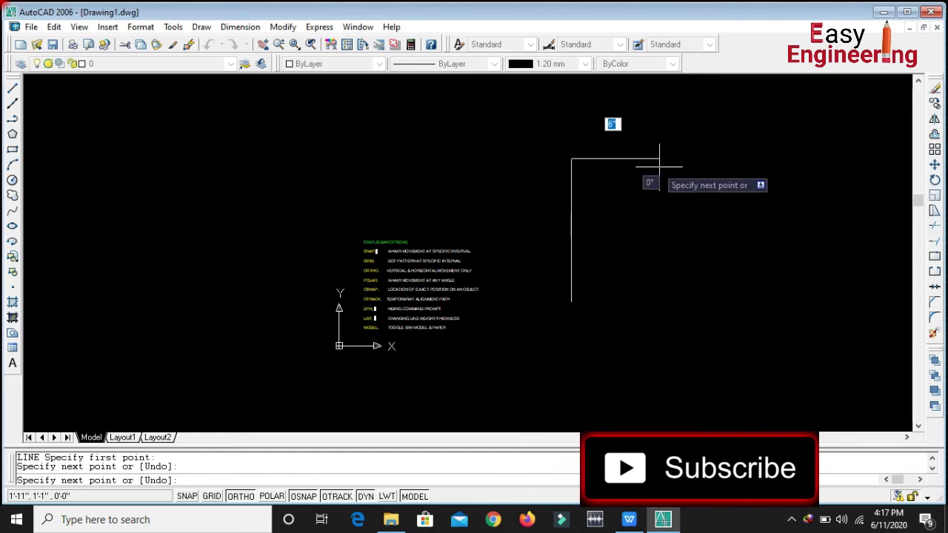
# Continue the line chain across, down and back to form a nearly closed box, ending it just past the first line.
pyautogui.click(762, 159)
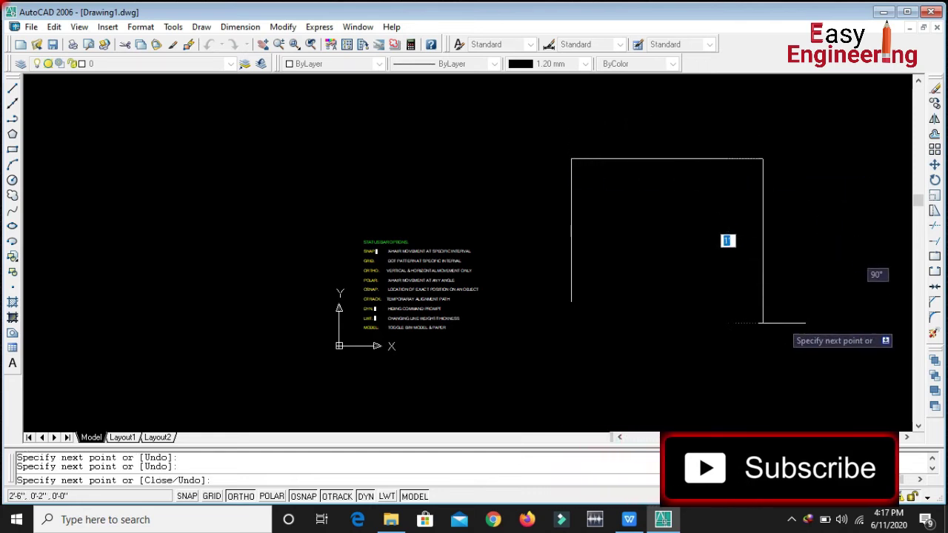
pyautogui.click(763, 355)
pyautogui.click(571, 355)
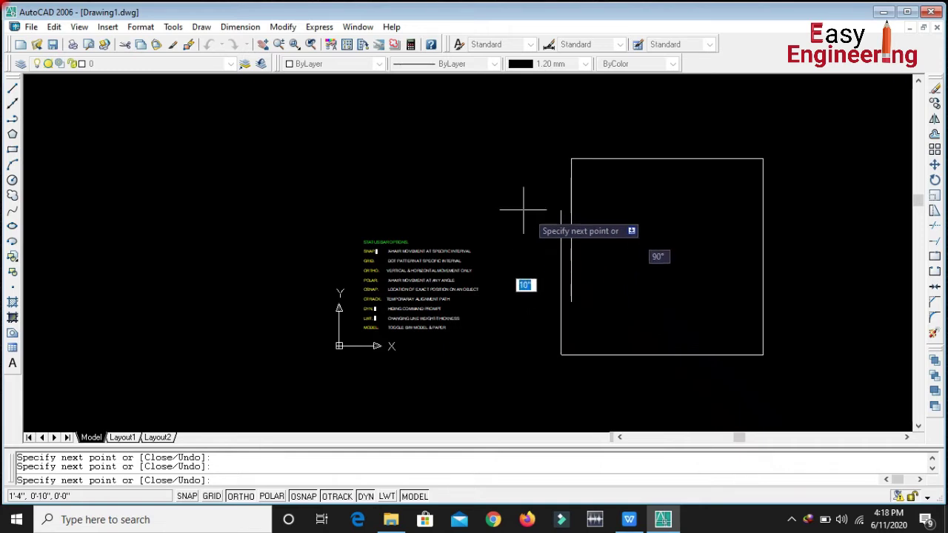
pyautogui.scroll(-2, 559, 328)
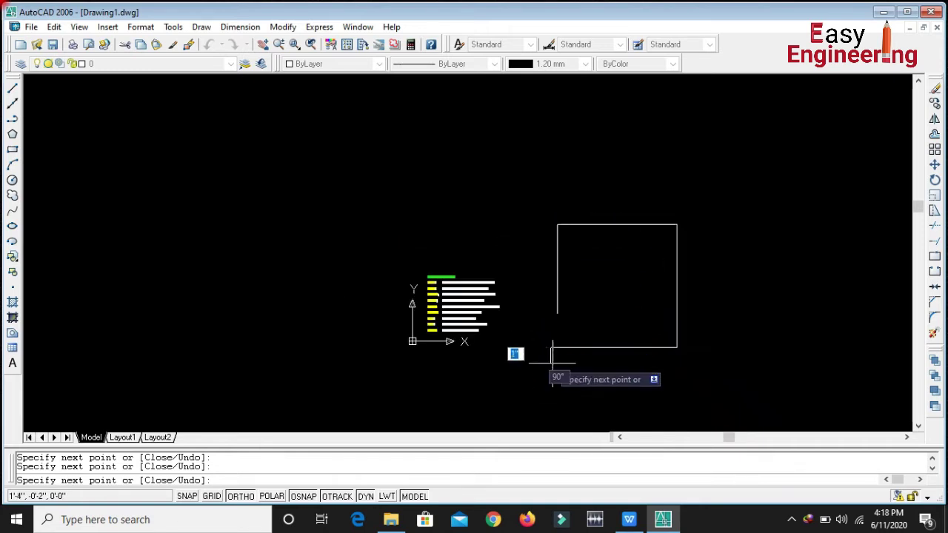
pyautogui.scroll(3, 552, 328)
pyautogui.rightClick(527, 330)
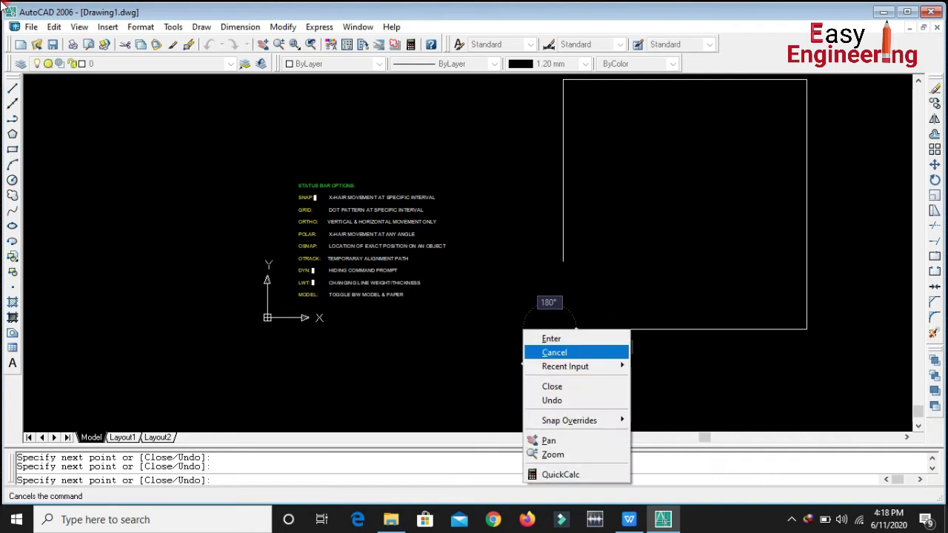
pyautogui.click(551, 350)
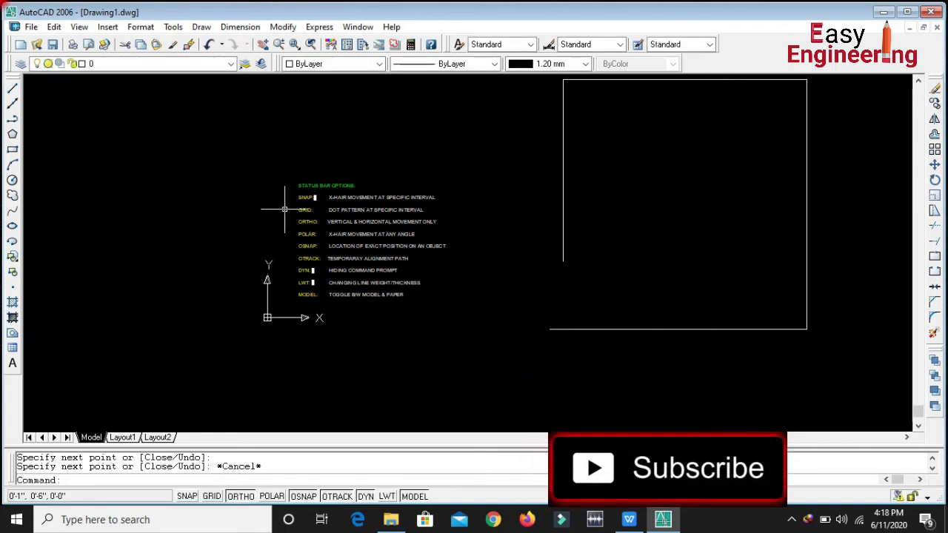
# Turn Ortho off and polar tracking on.
pyautogui.scroll(5, 290, 222)
pyautogui.scroll(2, 291, 215)
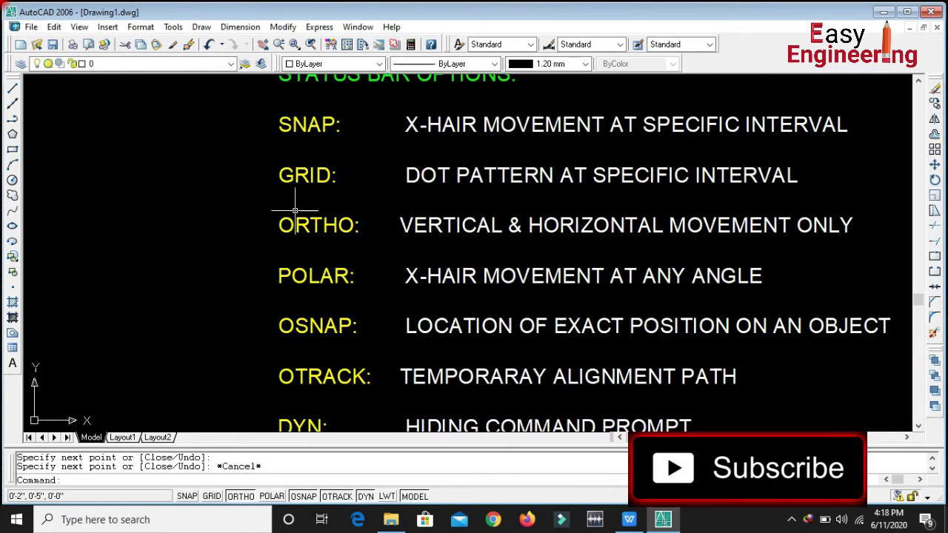
pyautogui.scroll(-3, 360, 218)
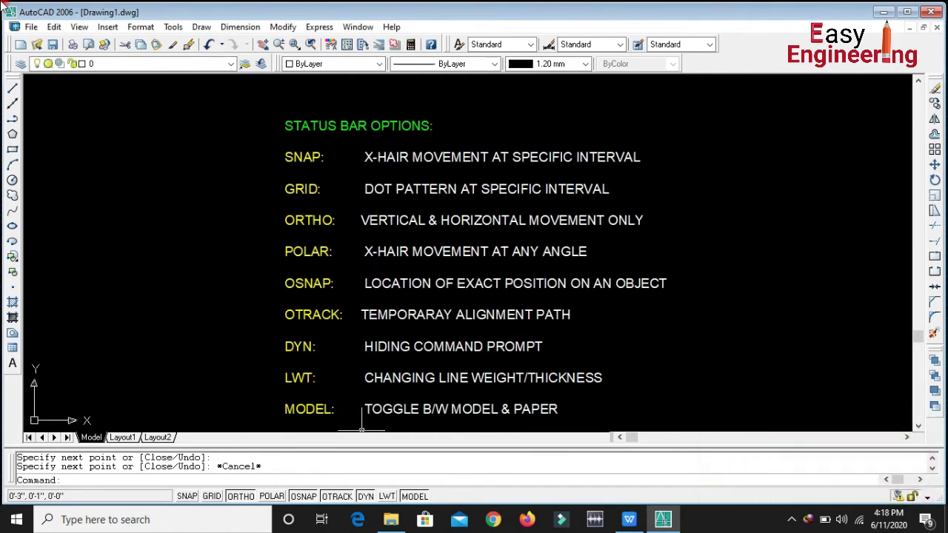
pyautogui.click(240, 496)
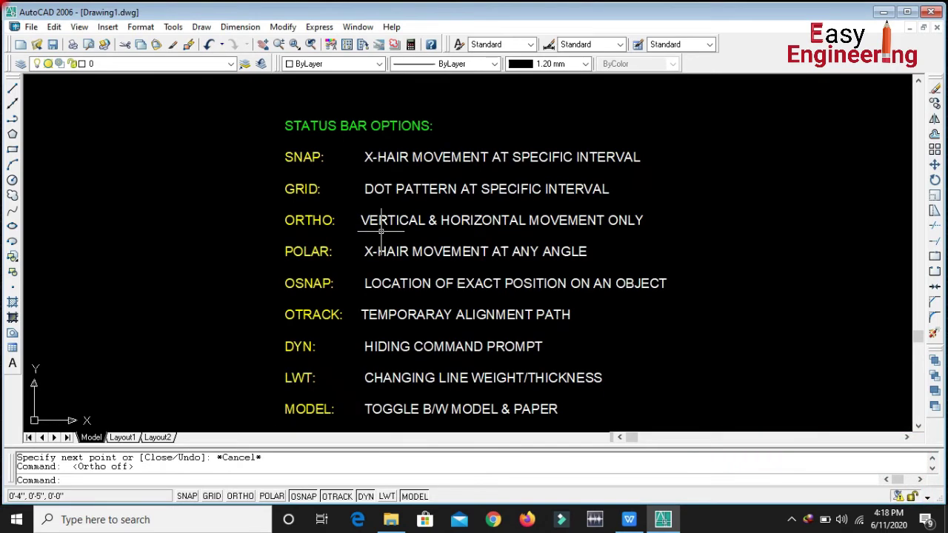
pyautogui.scroll(2, 380, 231)
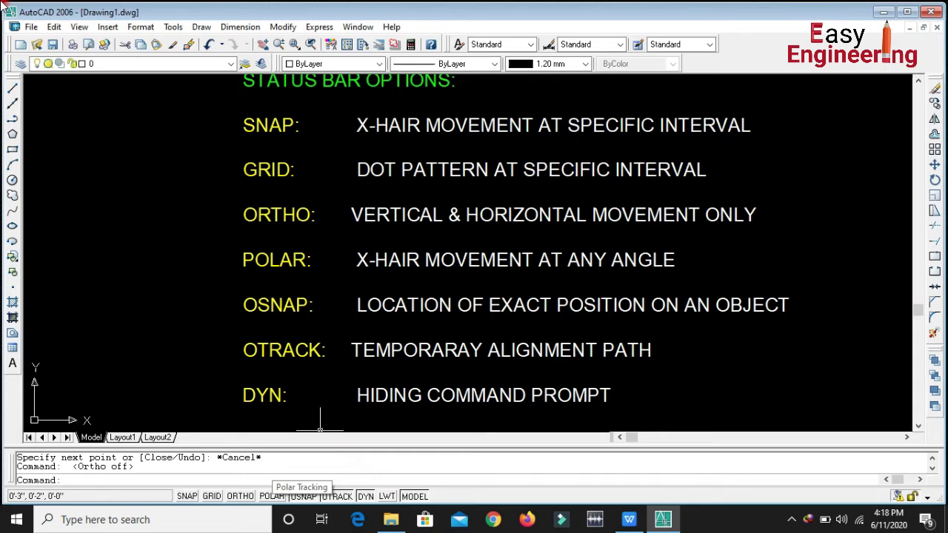
pyautogui.click(273, 495)
# Draw a line from near the box's lower-left opening diagonally to near its upper-right corner, and a second one back towards its left side.
pyautogui.scroll(-4, 163, 370)
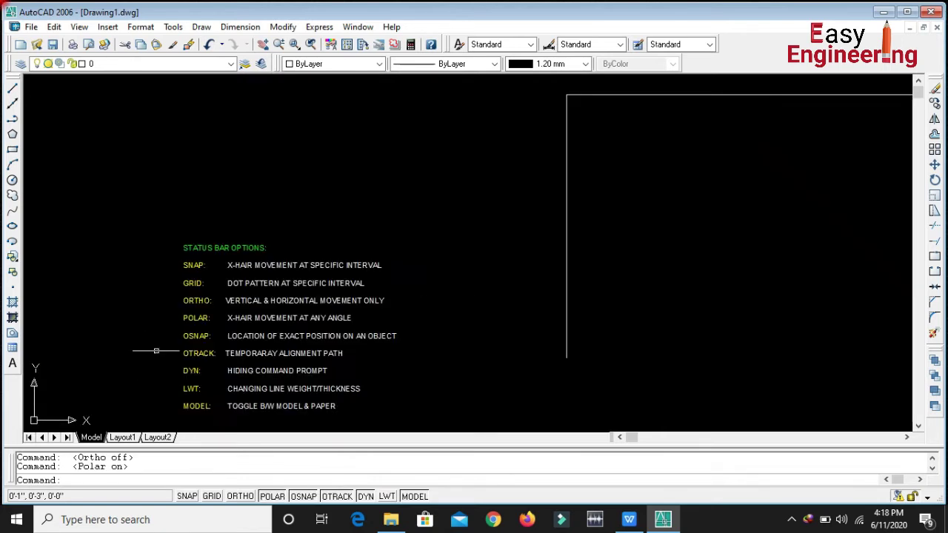
pyautogui.scroll(-3, 123, 308)
pyautogui.scroll(2, 275, 337)
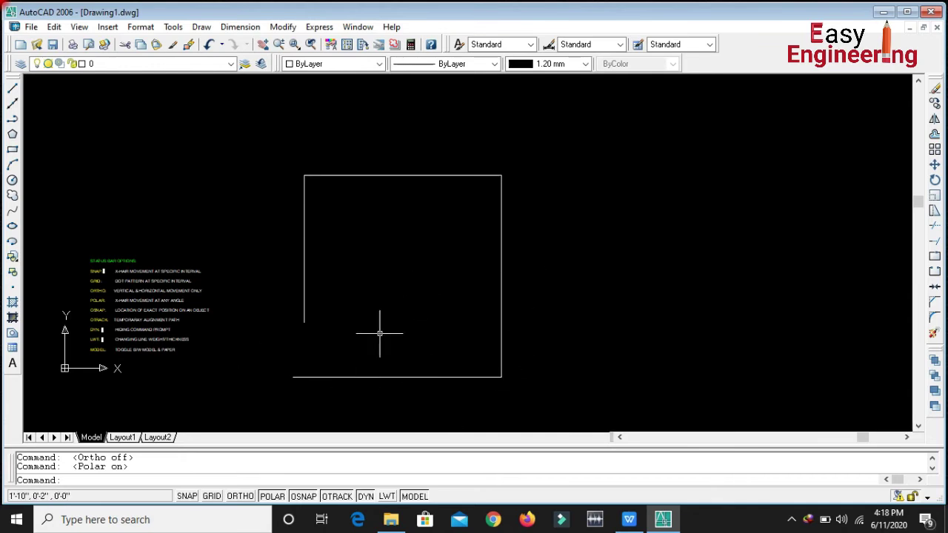
pyautogui.write('l')
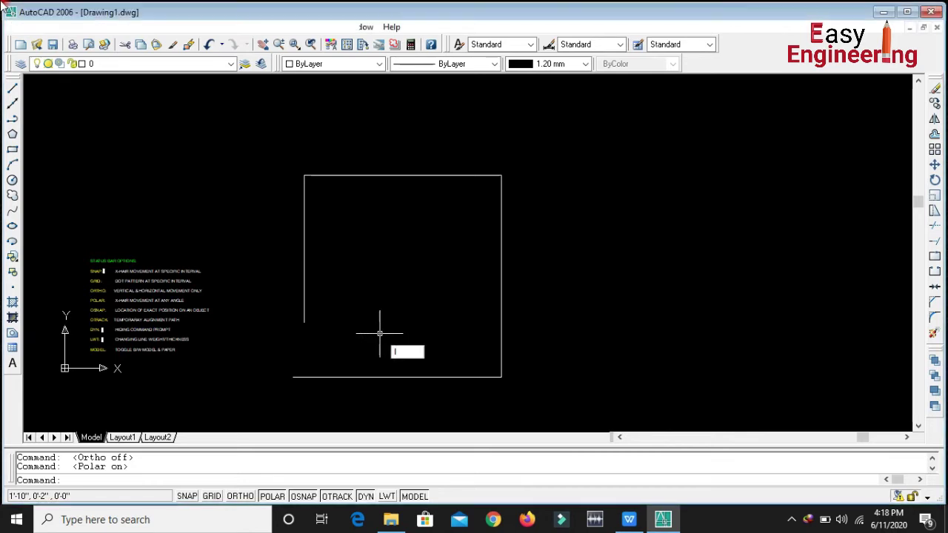
pyautogui.press('Return')
pyautogui.scroll(2, 291, 346)
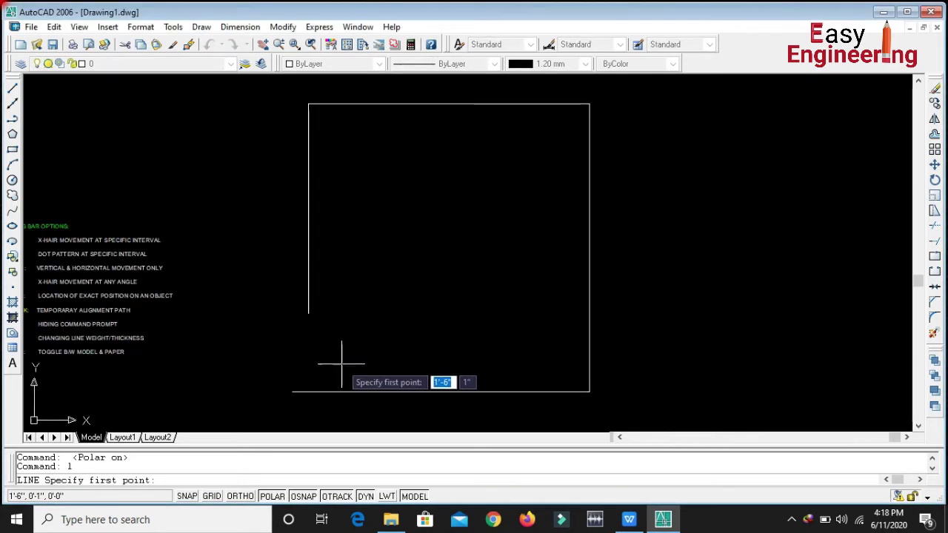
pyautogui.click(341, 358)
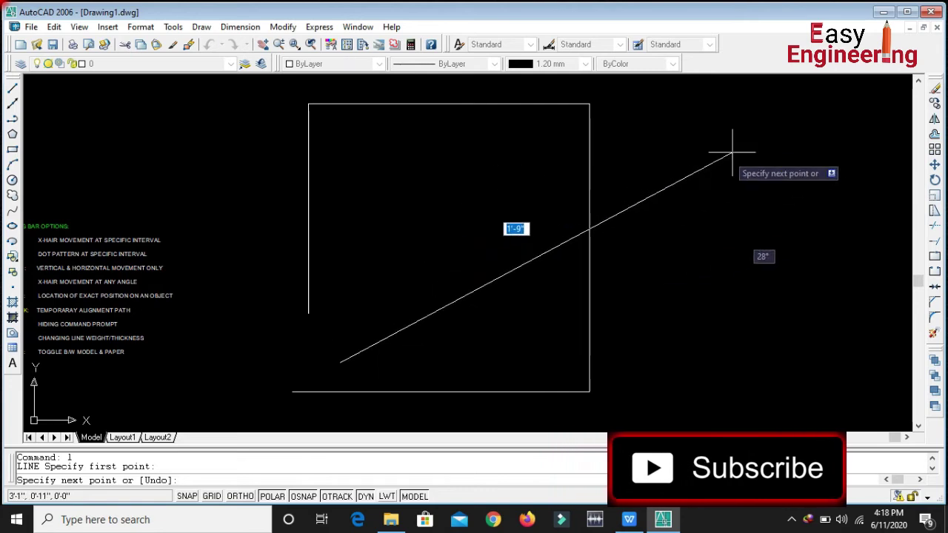
pyautogui.click(564, 137)
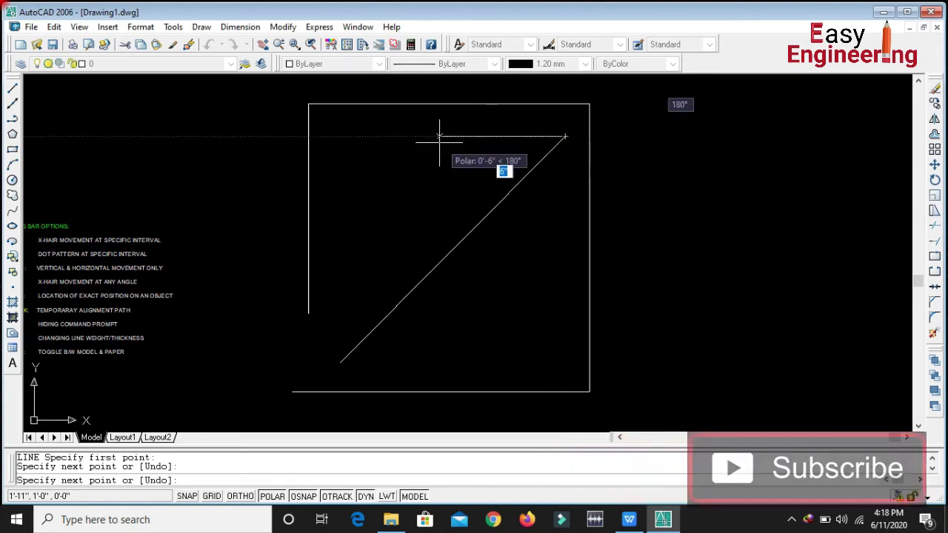
pyautogui.click(350, 224)
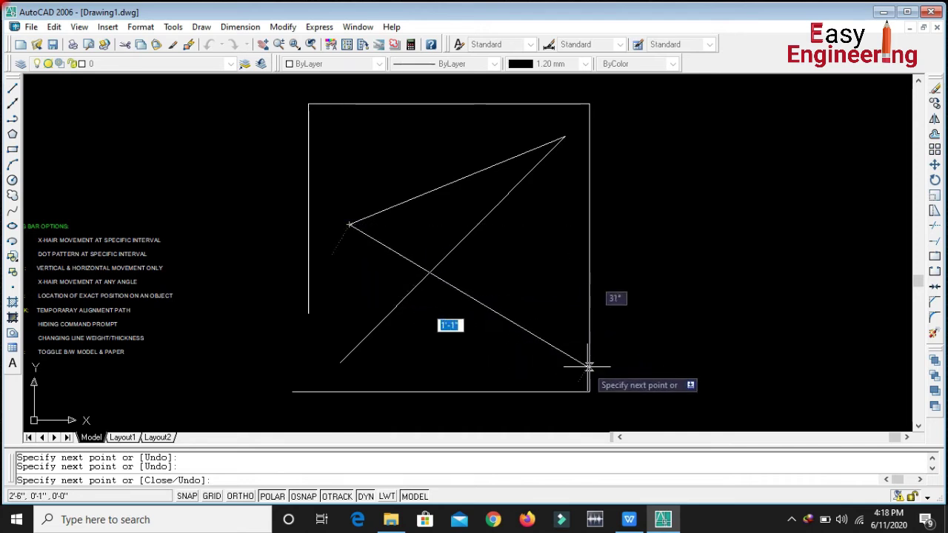
# Continue the angled chain to the box's lower-right corner and diagonally upward outside the box, and end the line there.
pyautogui.click(589, 392)
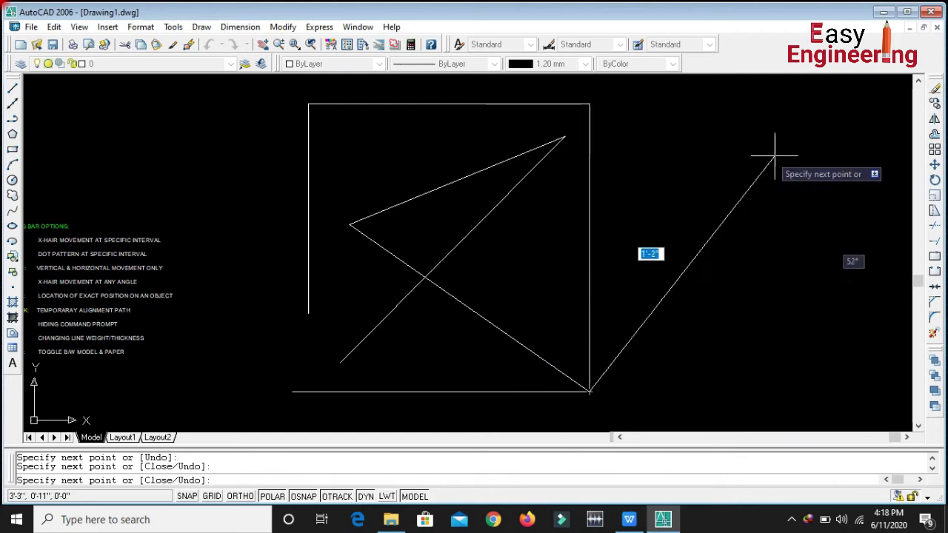
pyautogui.click(822, 157)
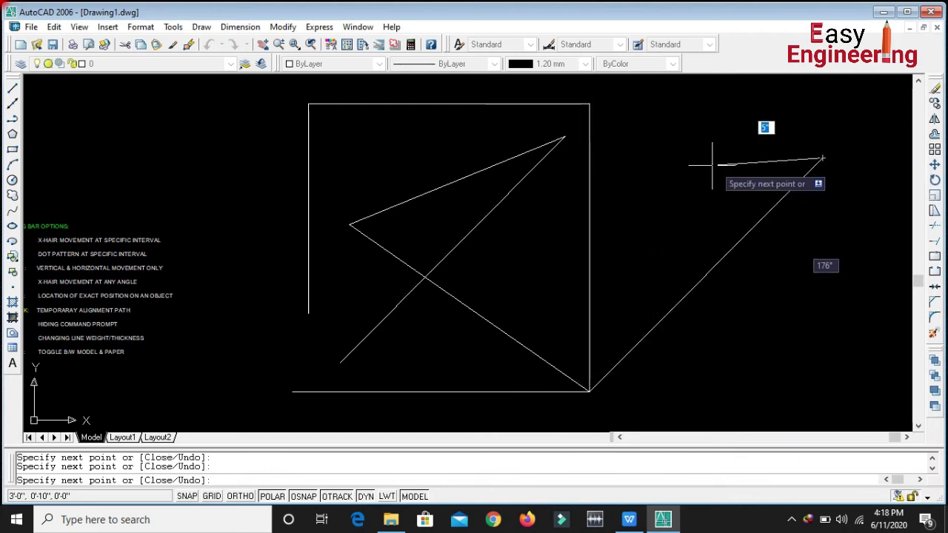
pyautogui.rightClick(683, 178)
pyautogui.click(713, 181)
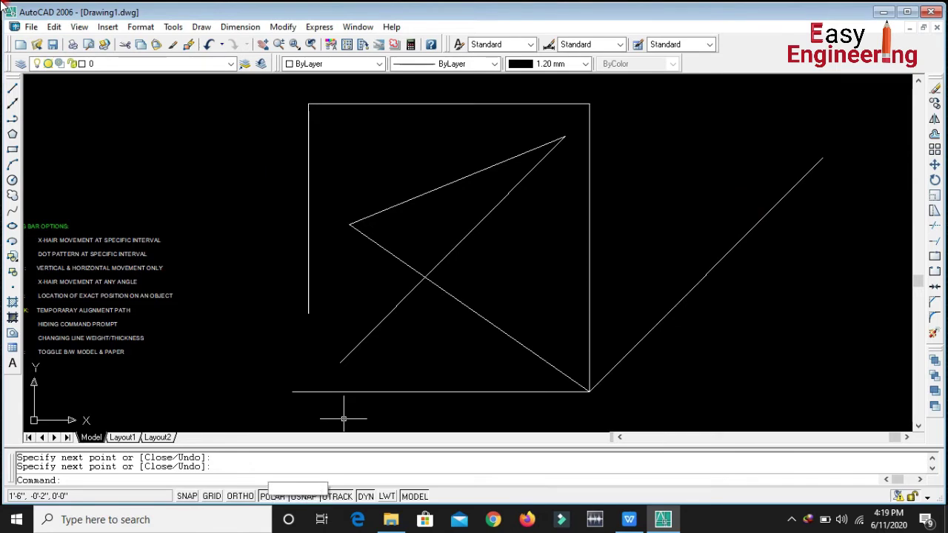
# Examine the polar tracking angle and measurement settings, and close them without changing anything.
pyautogui.rightClick(270, 493)
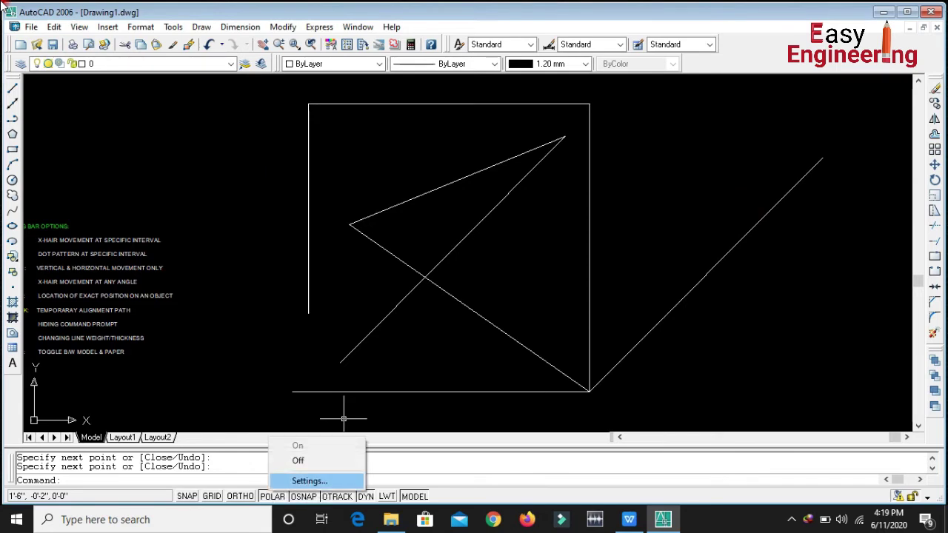
pyautogui.click(309, 481)
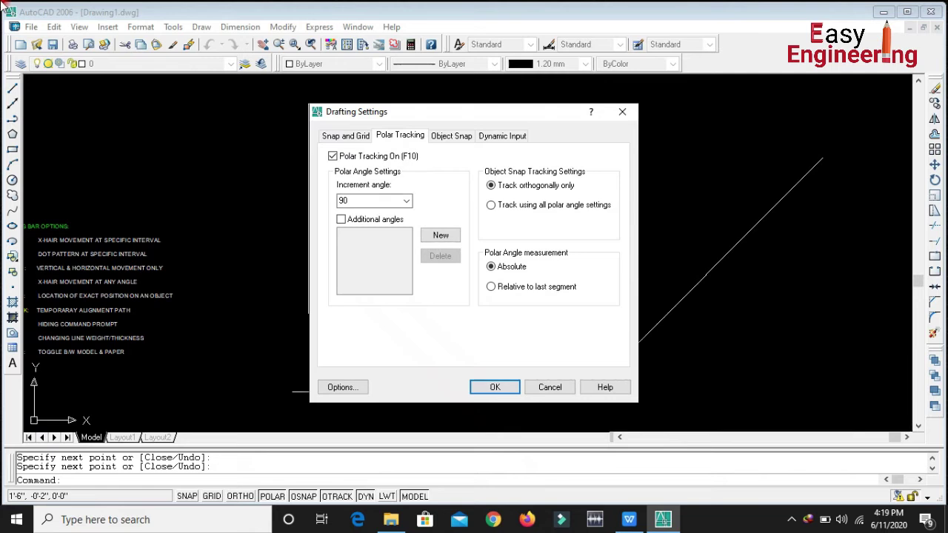
pyautogui.moveTo(445, 111); pyautogui.dragTo(424, 105)
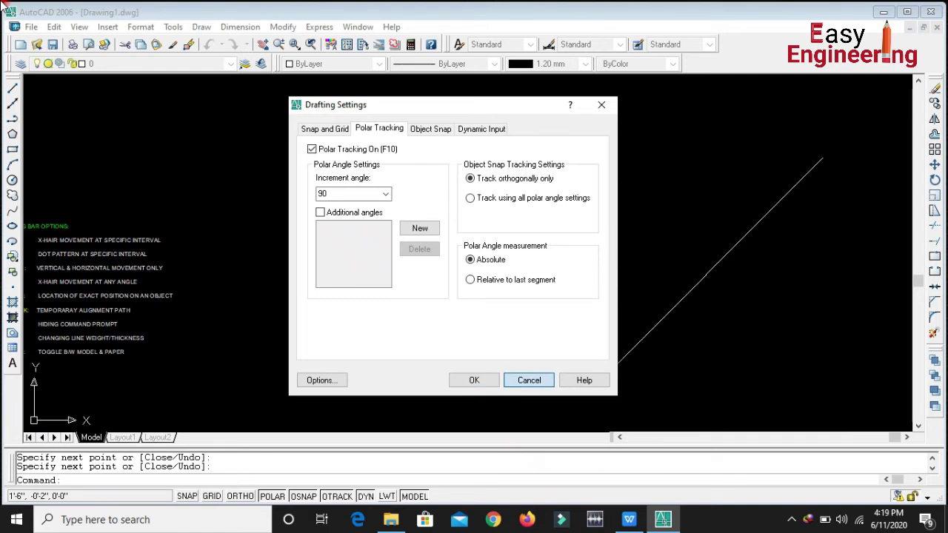
pyautogui.click(529, 379)
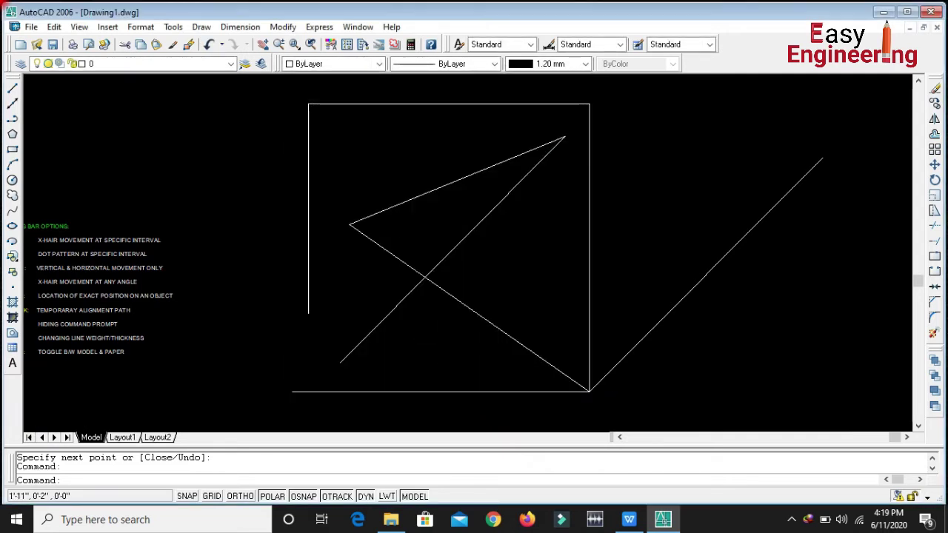
# Start a line from a point in the empty area beyond the outer diagonal to try polar tracking at 90-degree increments.
pyautogui.scroll(-4, 577, 322)
pyautogui.scroll(2, 618, 321)
pyautogui.write('l')
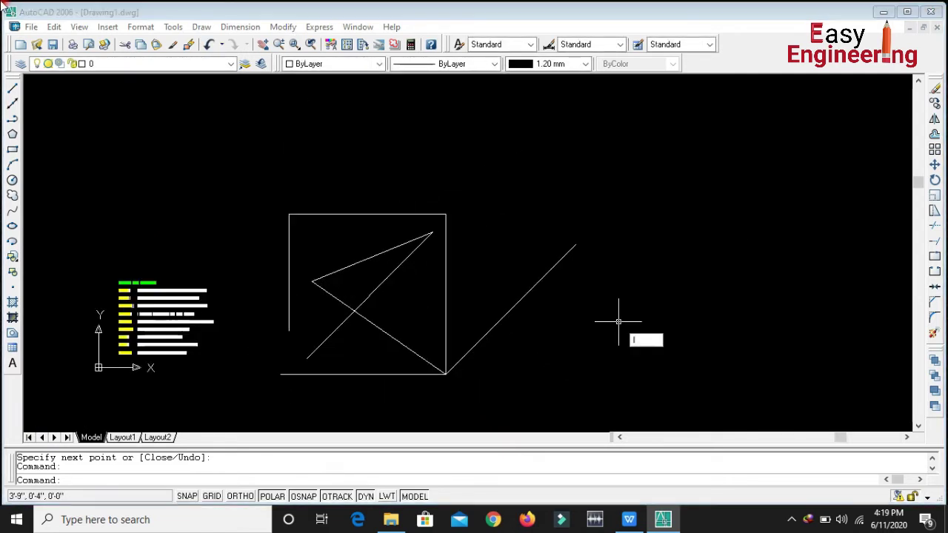
pyautogui.press('Return')
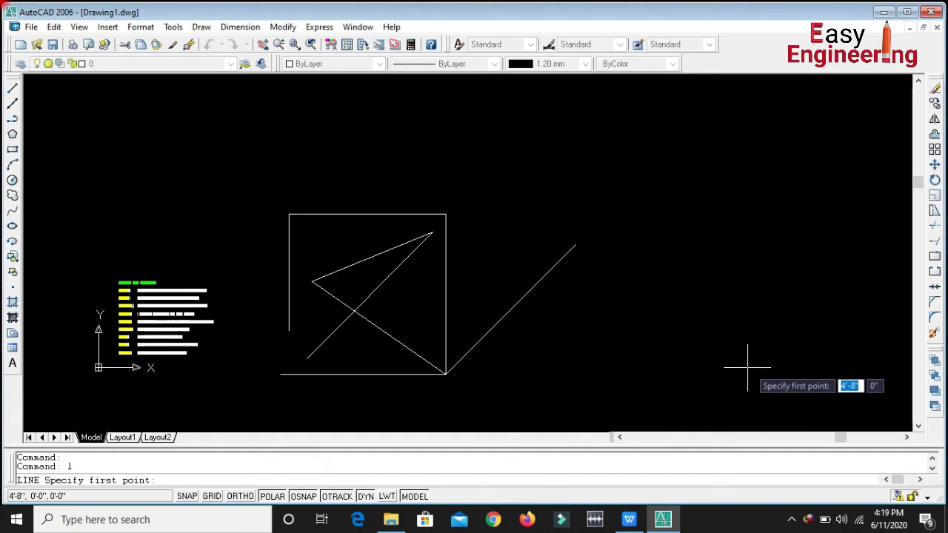
pyautogui.click(655, 367)
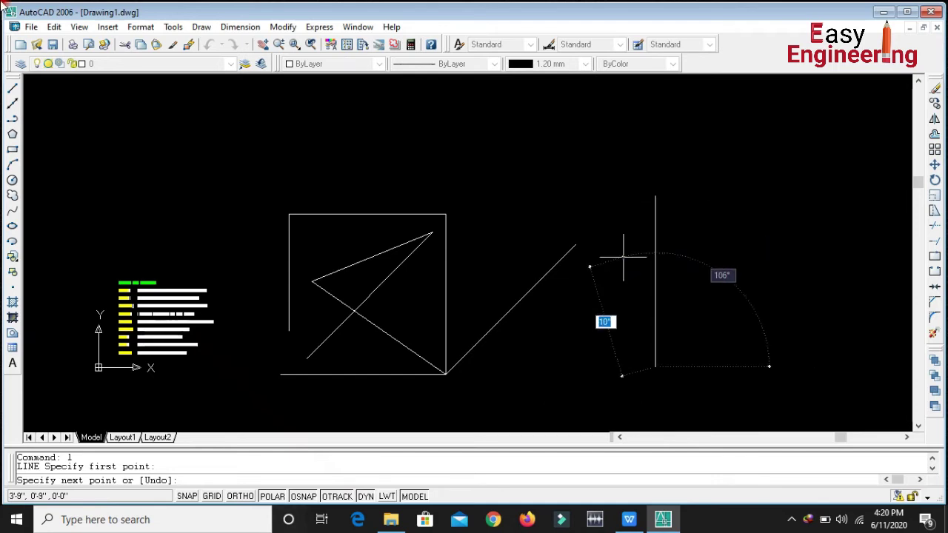
# Set the polar tracking increment angle to 45 degrees, try it on the pending line and cancel the line.
pyautogui.rightClick(272, 496)
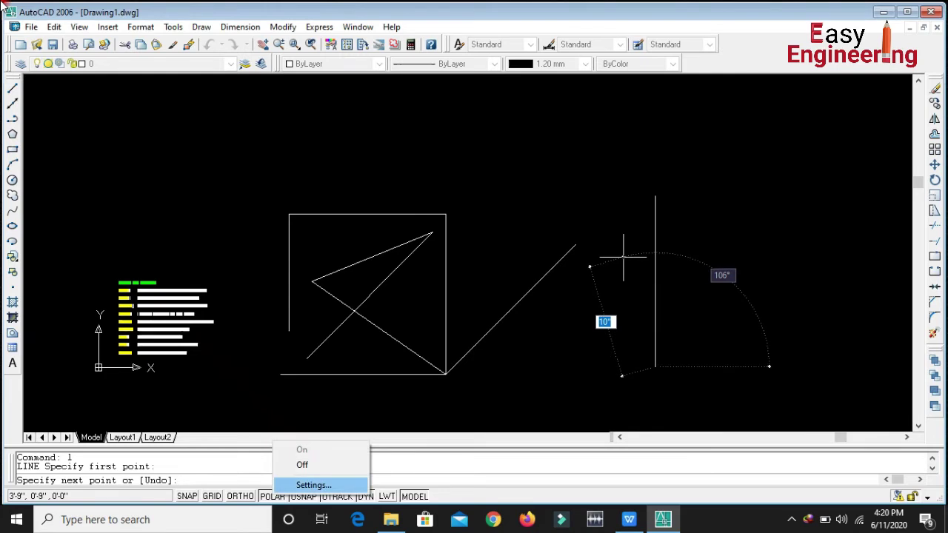
pyautogui.click(314, 485)
pyautogui.click(406, 201)
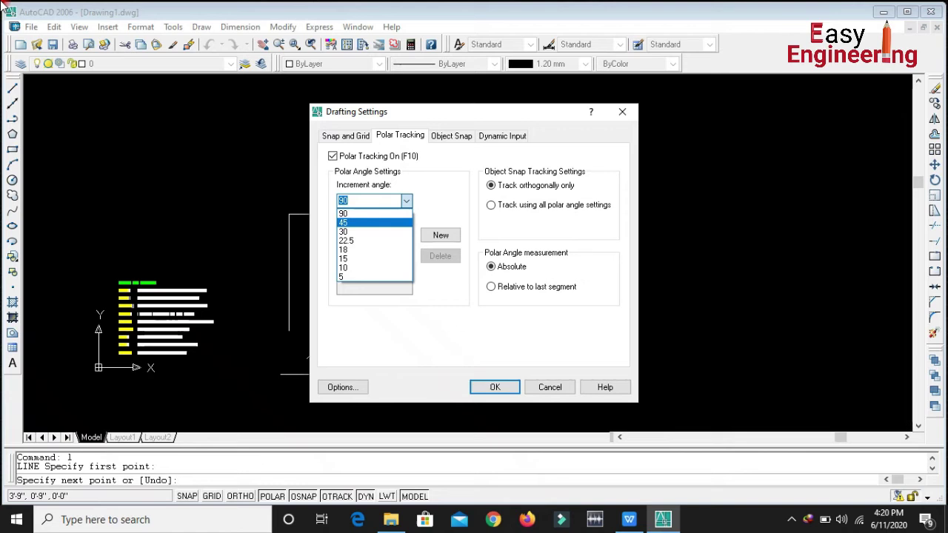
pyautogui.press('Return')
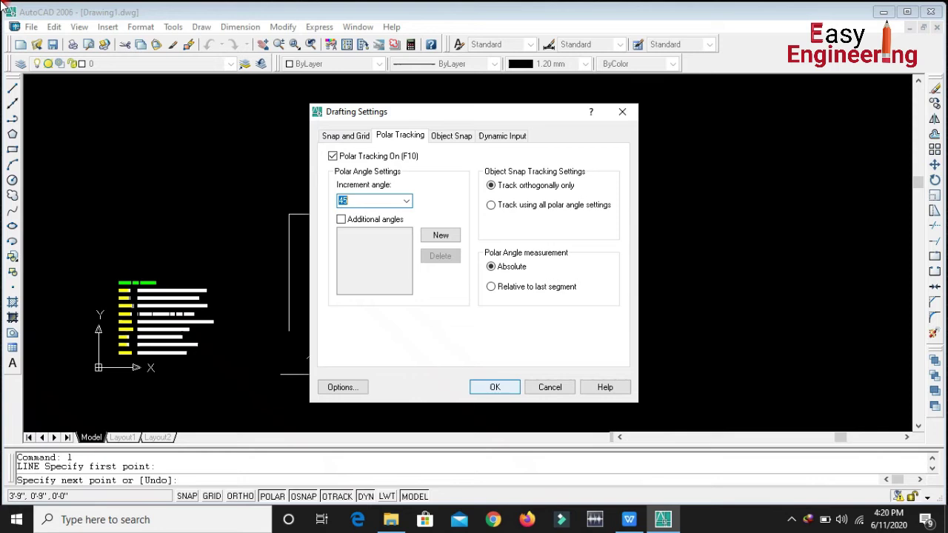
pyautogui.click(494, 386)
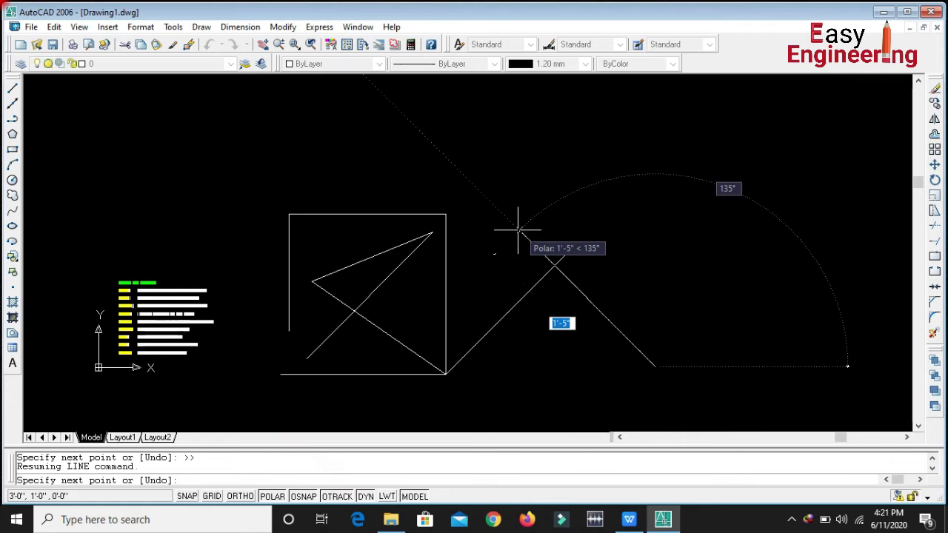
pyautogui.click(548, 216)
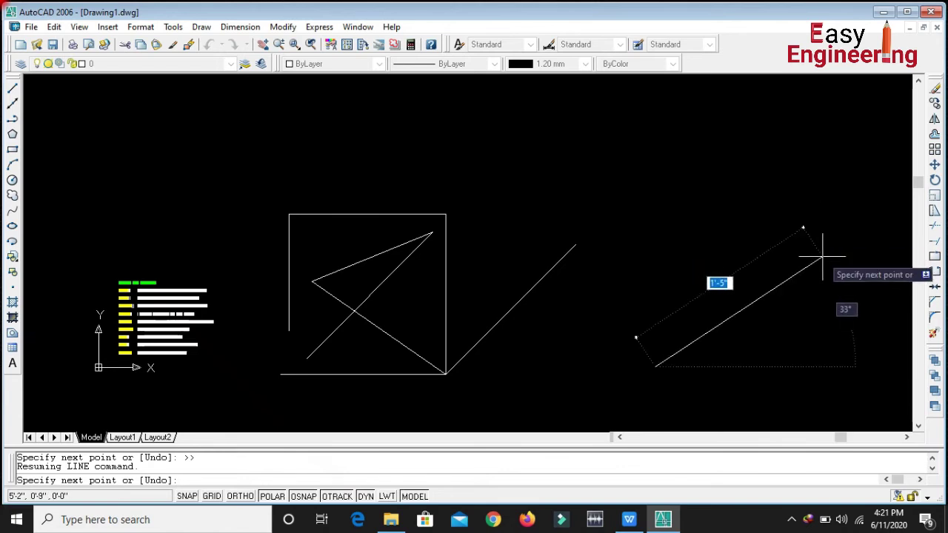
pyautogui.press('Escape')
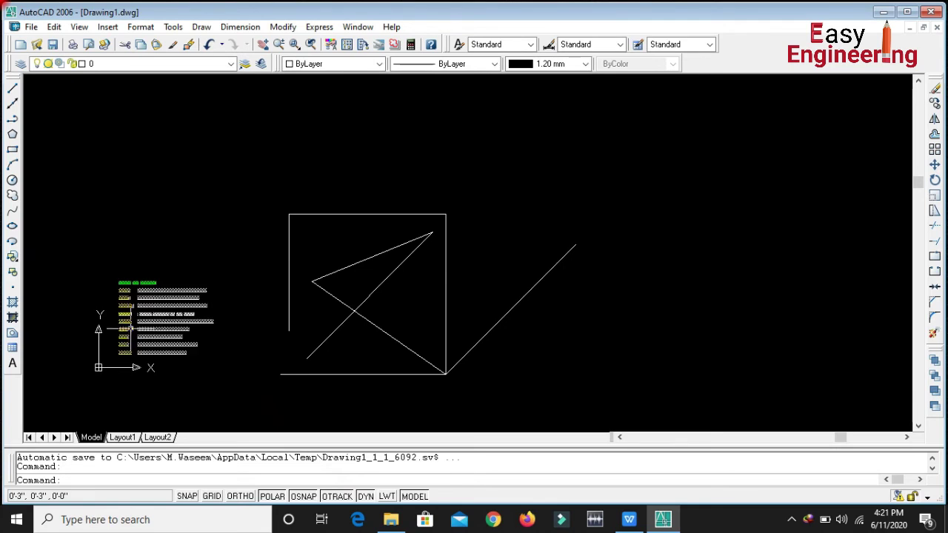
# Examine the object snap (OSNAP) entry in the status bar notes.
pyautogui.scroll(6, 123, 323)
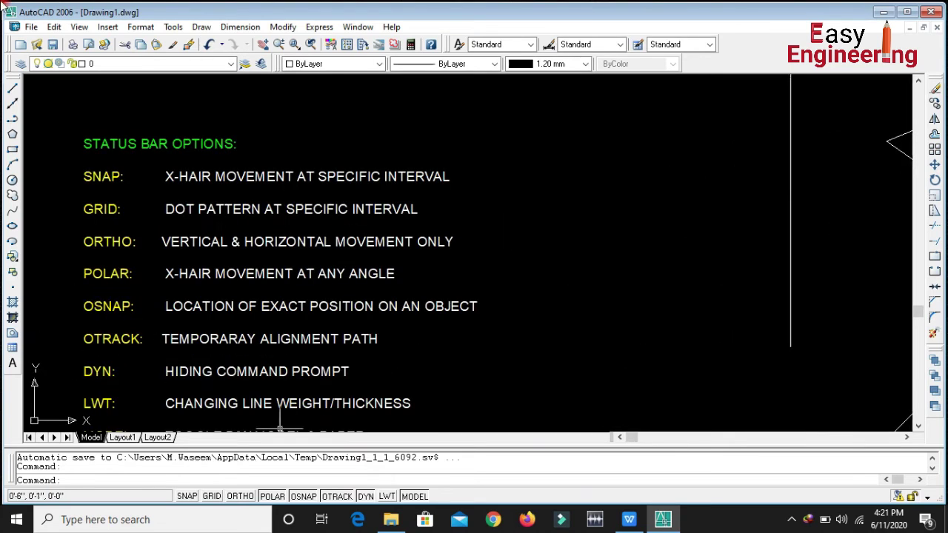
pyautogui.click(302, 496)
pyautogui.scroll(2, 85, 309)
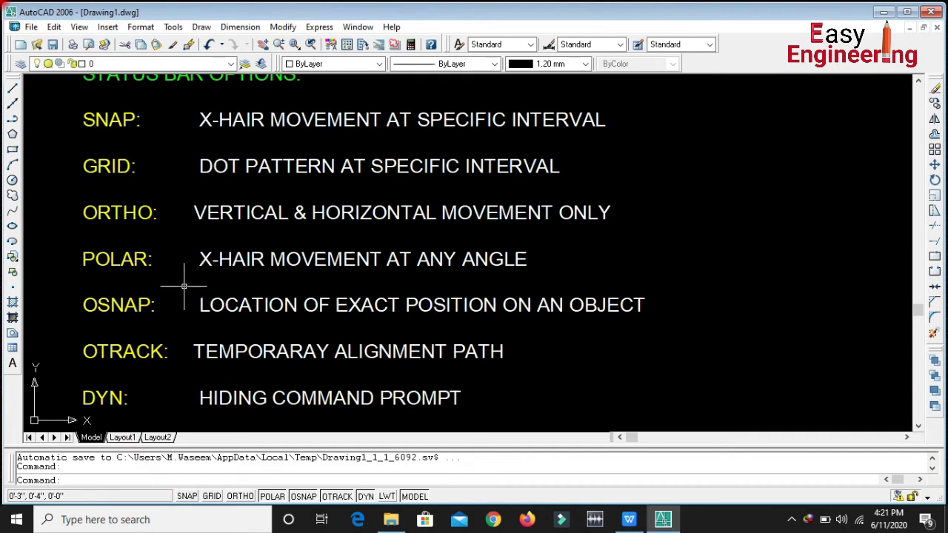
pyautogui.scroll(-3, 185, 288)
pyautogui.scroll(-1, 183, 288)
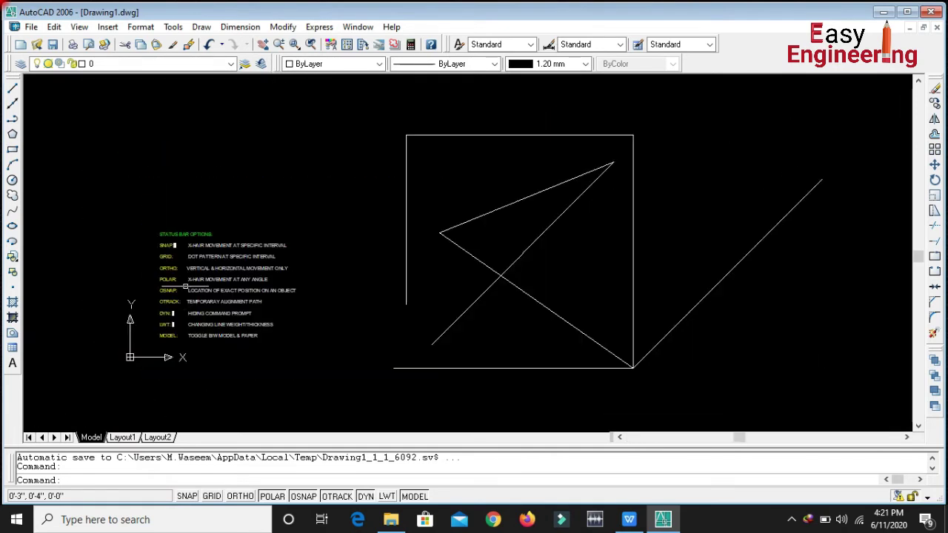
pyautogui.scroll(3, 239, 301)
pyautogui.scroll(-2, 233, 302)
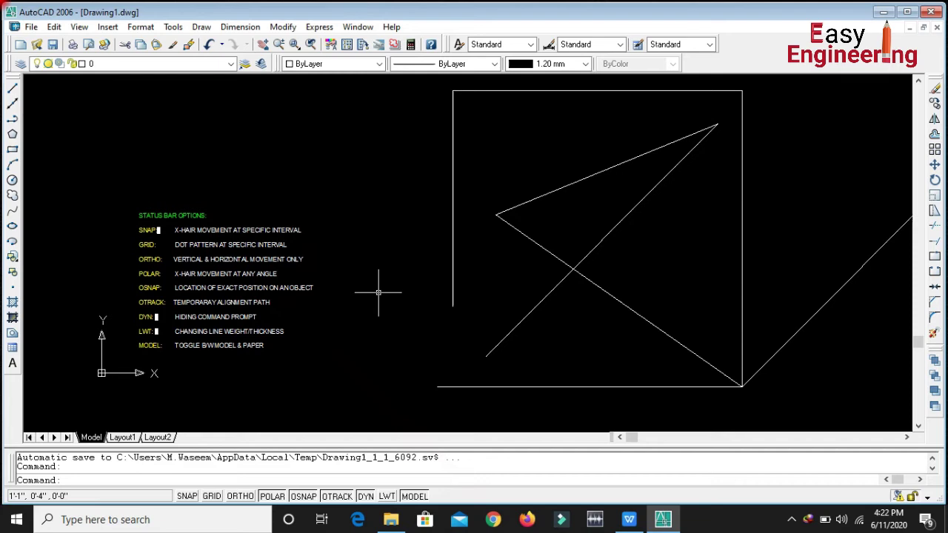
pyautogui.scroll(2, 159, 294)
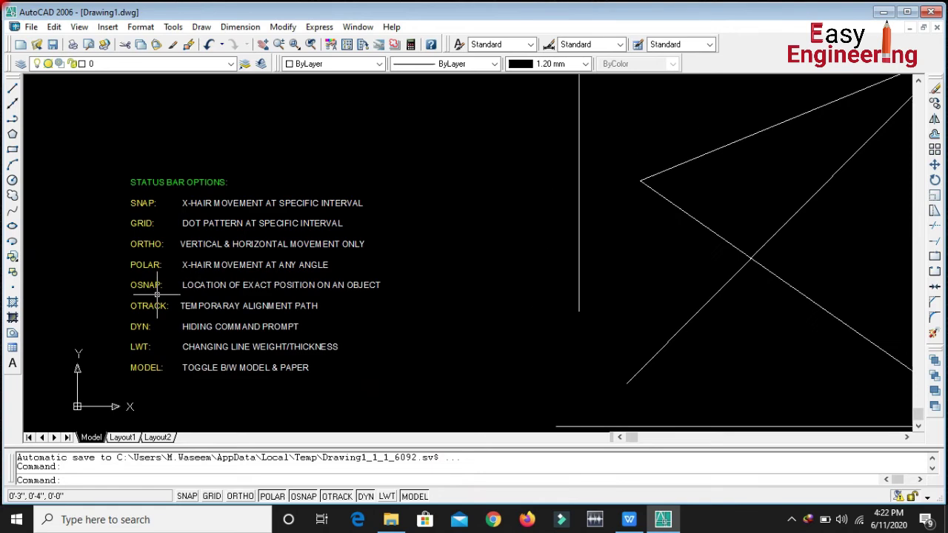
# Erase the open box and all the angled lines, keeping only the status bar notes.
pyautogui.scroll(-4, 168, 293)
pyautogui.click(579, 369)
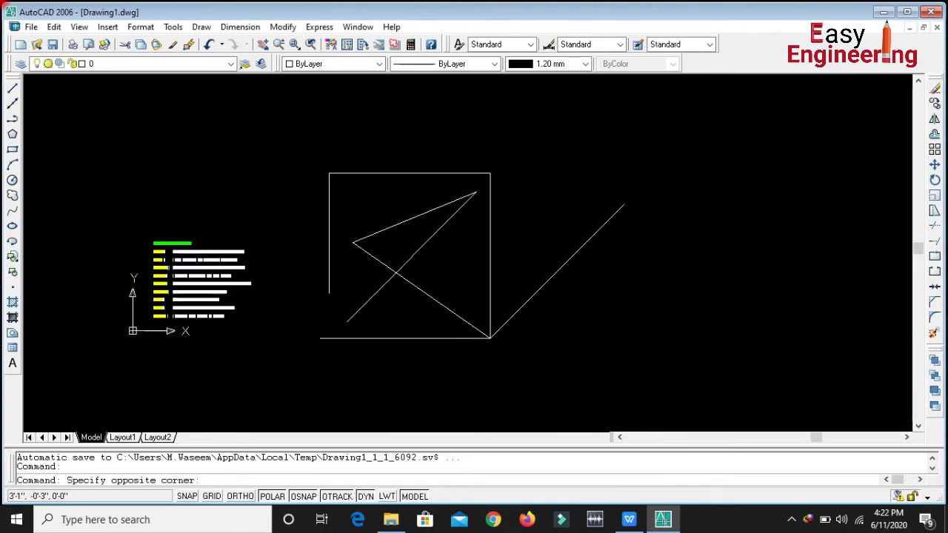
pyautogui.click(311, 148)
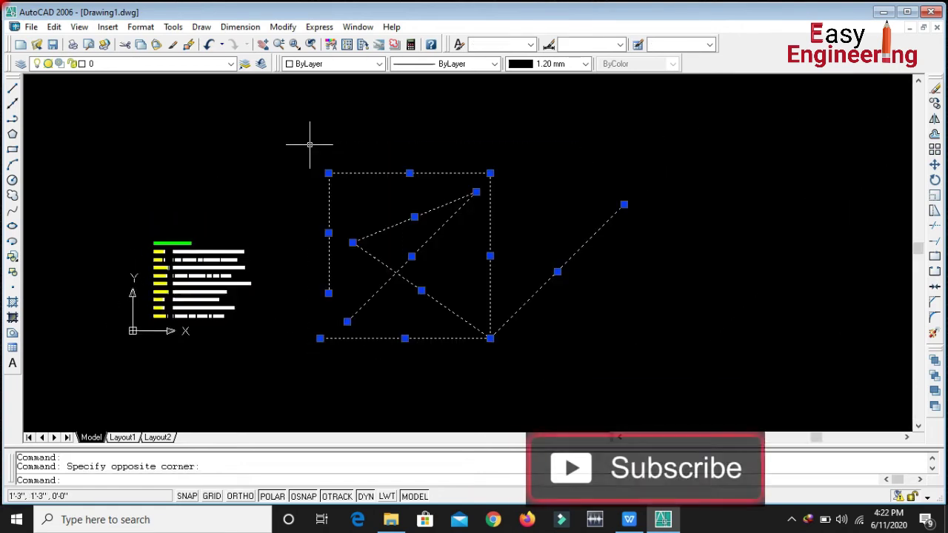
pyautogui.write('e')
pyautogui.press('Return')
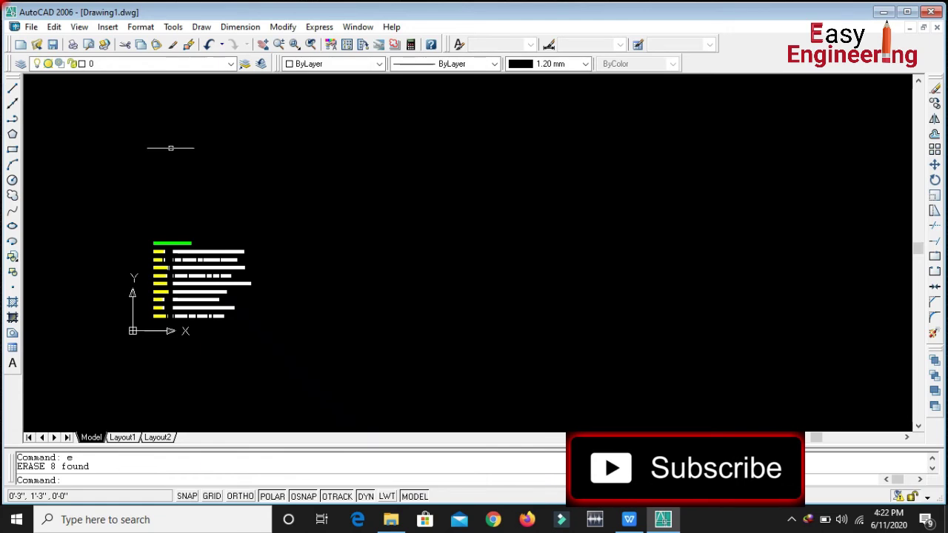
# Draw a rectangle in the empty area beside the status bar notes.
pyautogui.click(11, 149)
pyautogui.click(344, 246)
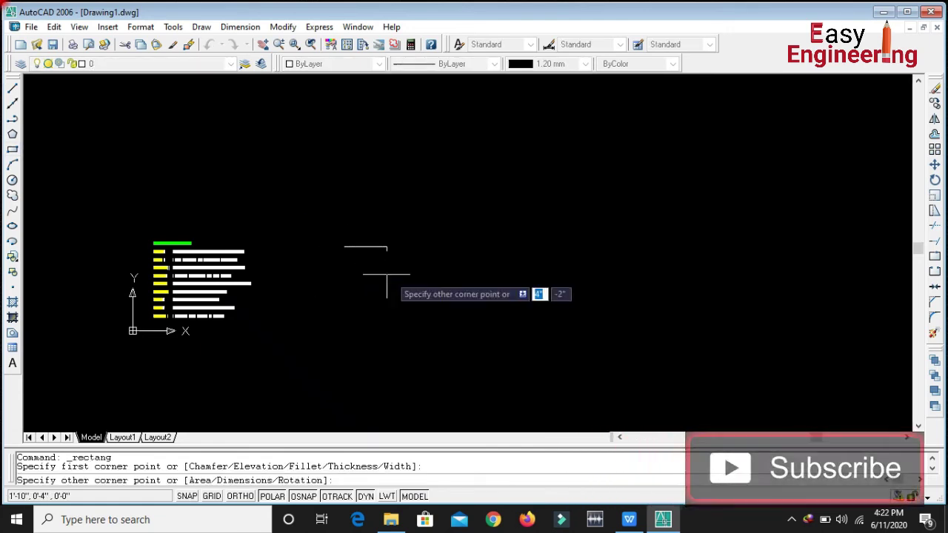
pyautogui.click(512, 344)
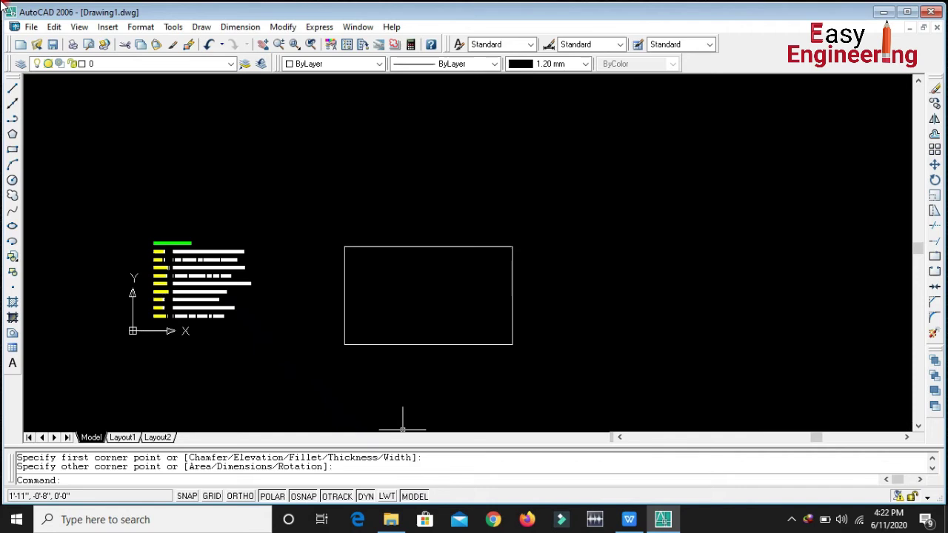
# Turn object snap off and try locating the rectangle's corner and upper-edge midpoint with a pending line.
pyautogui.click(303, 495)
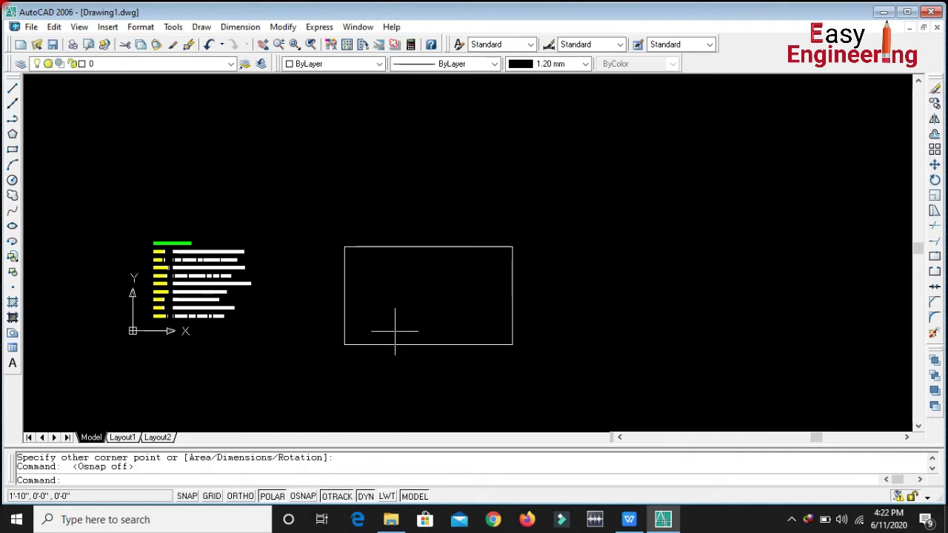
pyautogui.write('l')
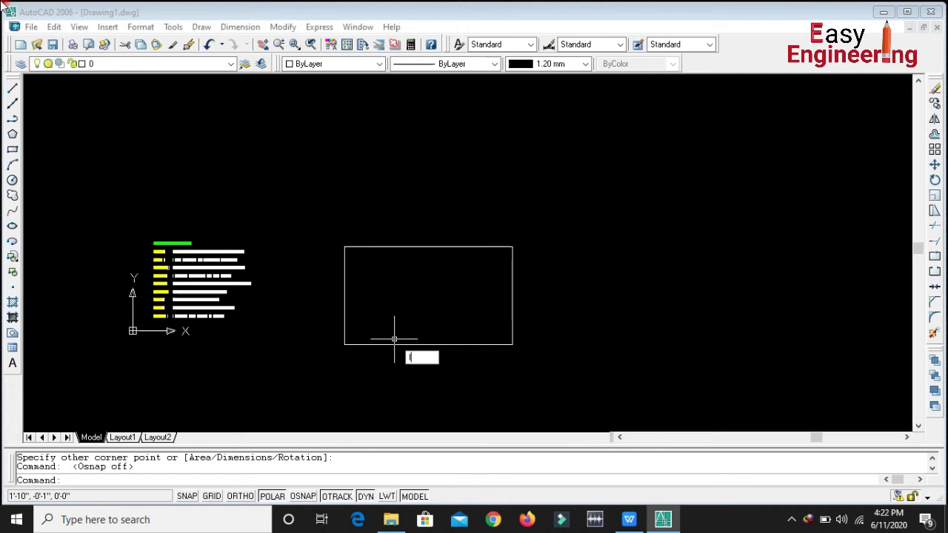
pyautogui.press('Return')
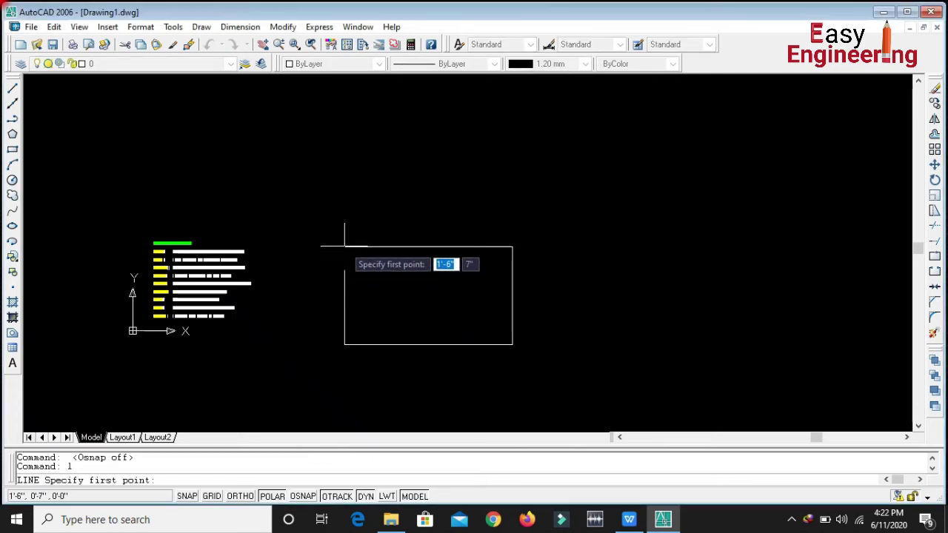
pyautogui.scroll(3, 344, 245)
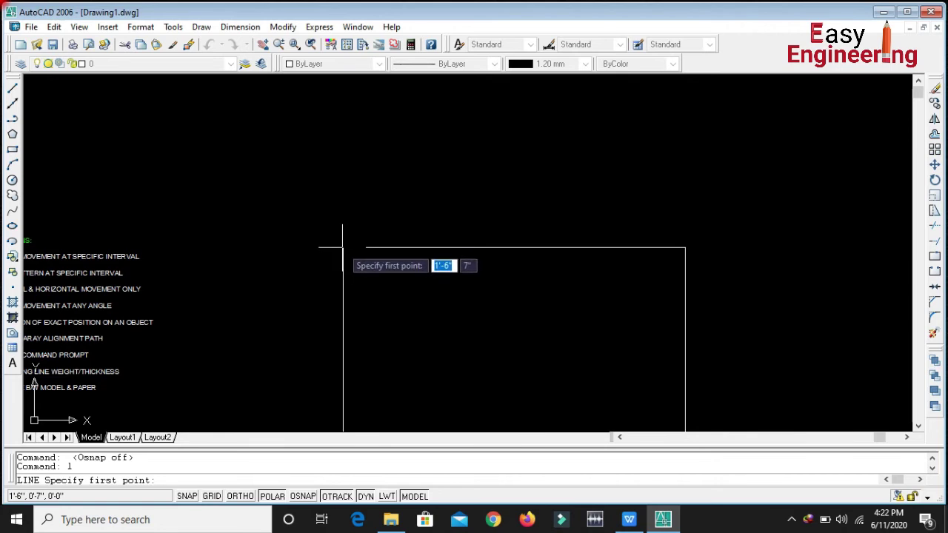
pyautogui.scroll(-4, 342, 246)
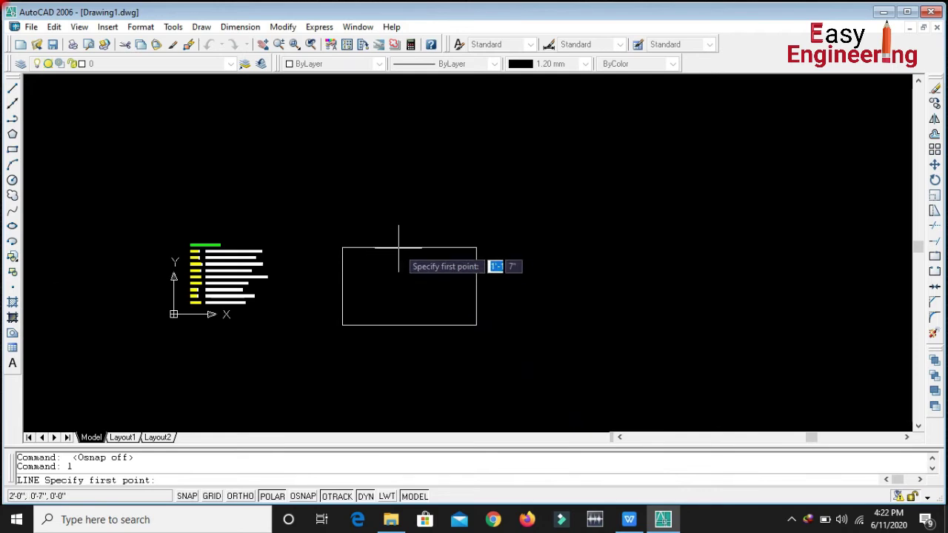
pyautogui.scroll(5, 404, 246)
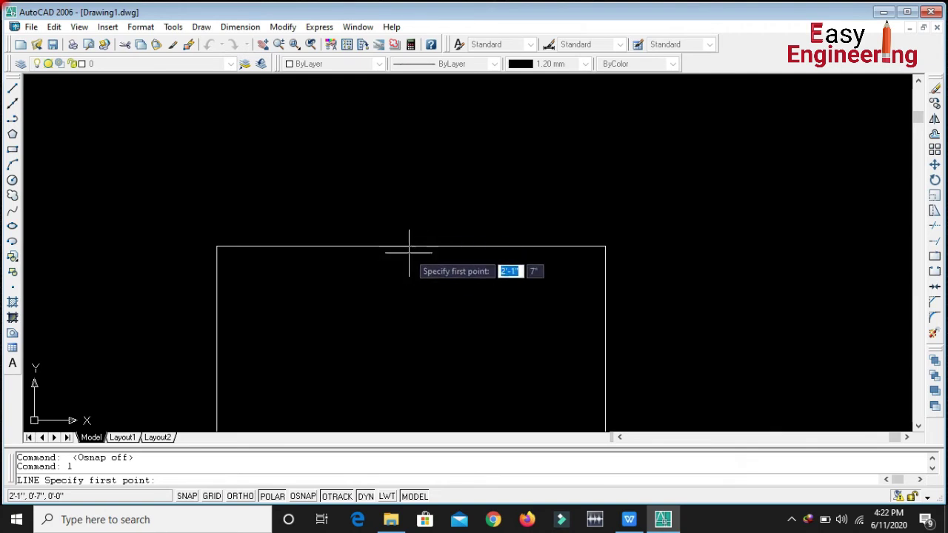
pyautogui.scroll(-3, 400, 230)
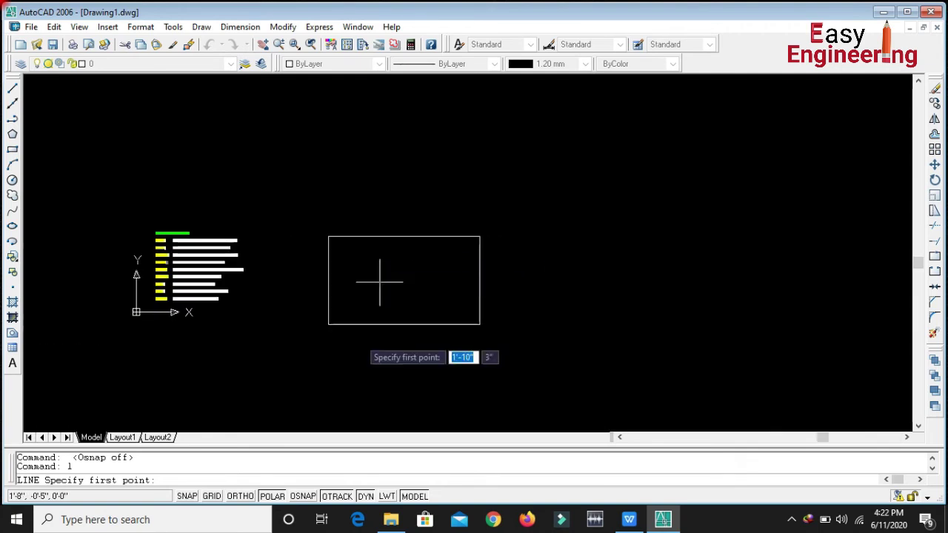
# Turn object snap on in the drafting settings with all object snap modes and object snap tracking enabled.
pyautogui.rightClick(304, 496)
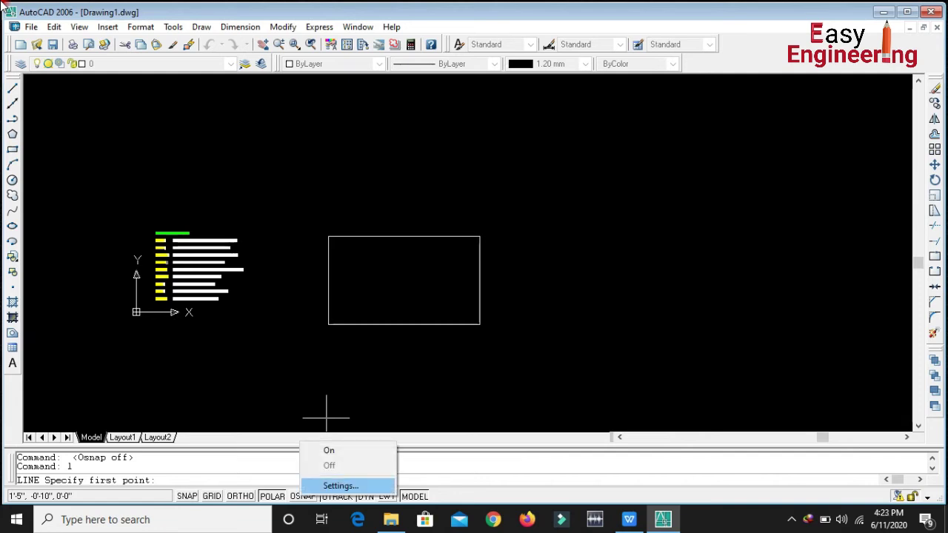
pyautogui.click(340, 486)
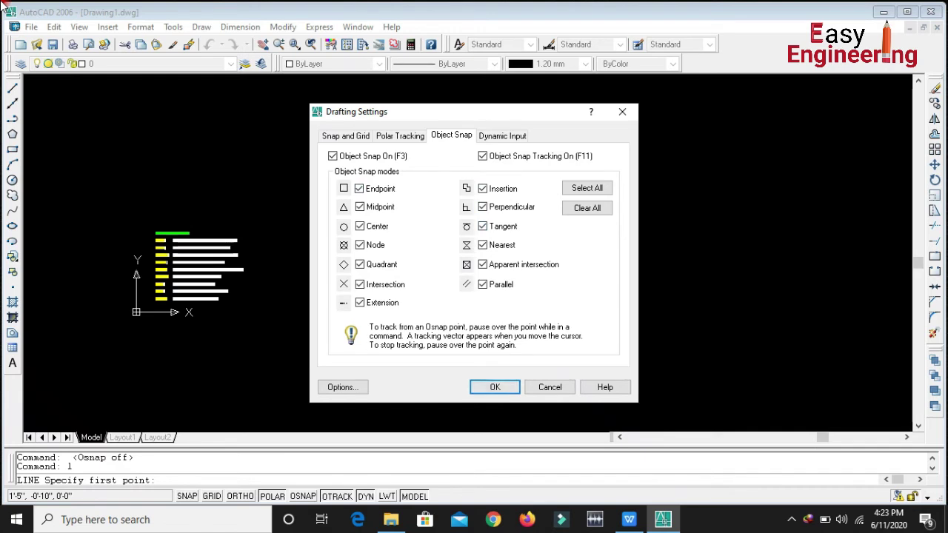
pyautogui.click(495, 387)
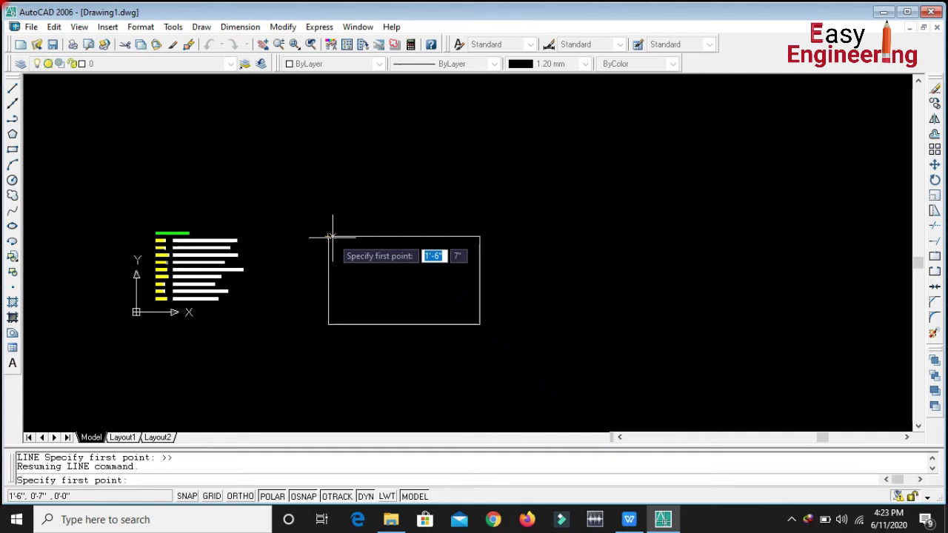
# Check the Endpoint snap at the rectangle's upper-left corner and the Midpoint snap on its upper edge with the line pending.
pyautogui.scroll(1, 334, 237)
pyautogui.scroll(2, 326, 236)
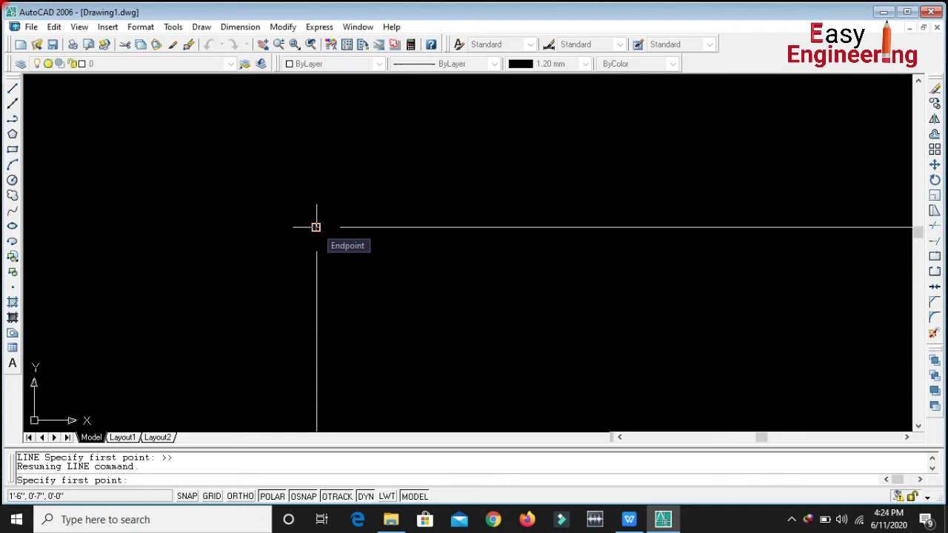
pyautogui.scroll(-3, 316, 228)
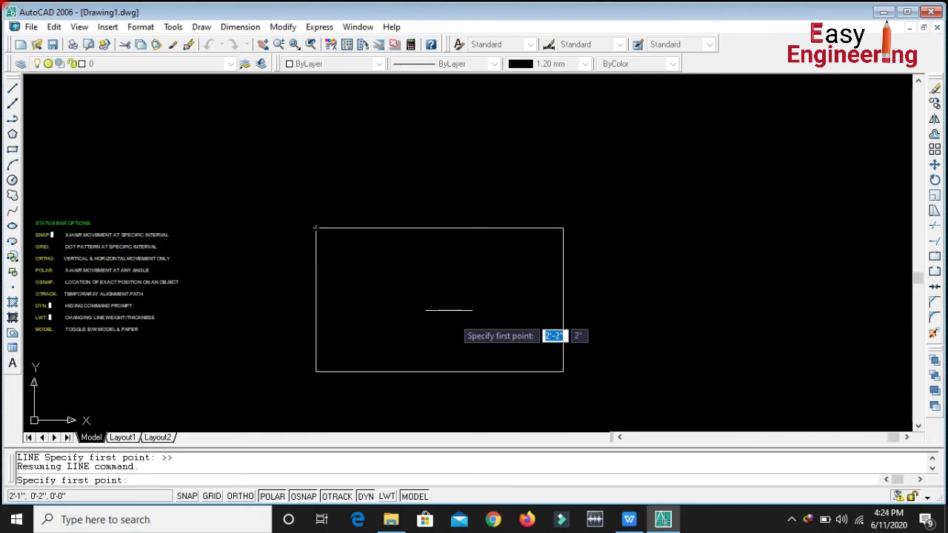
pyautogui.scroll(2, 439, 228)
pyautogui.scroll(3, 437, 226)
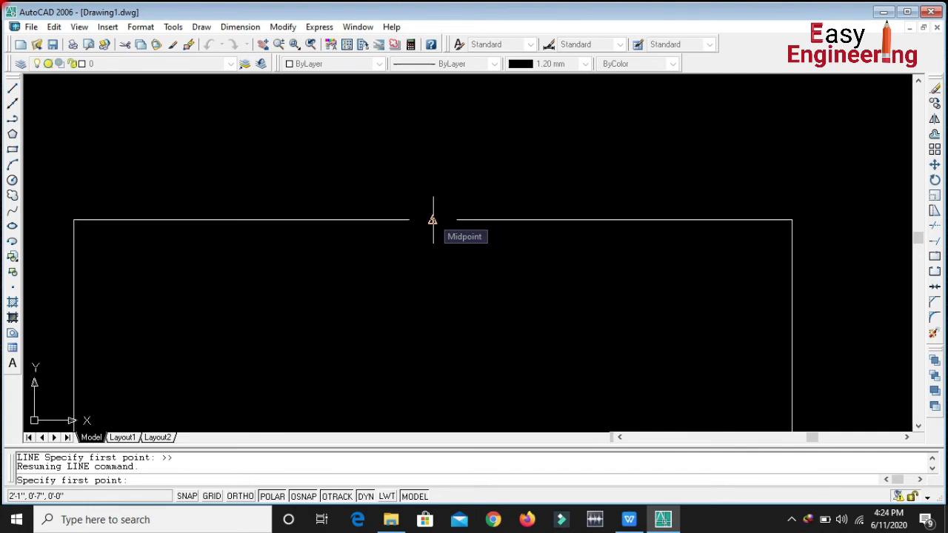
pyautogui.scroll(-8, 433, 220)
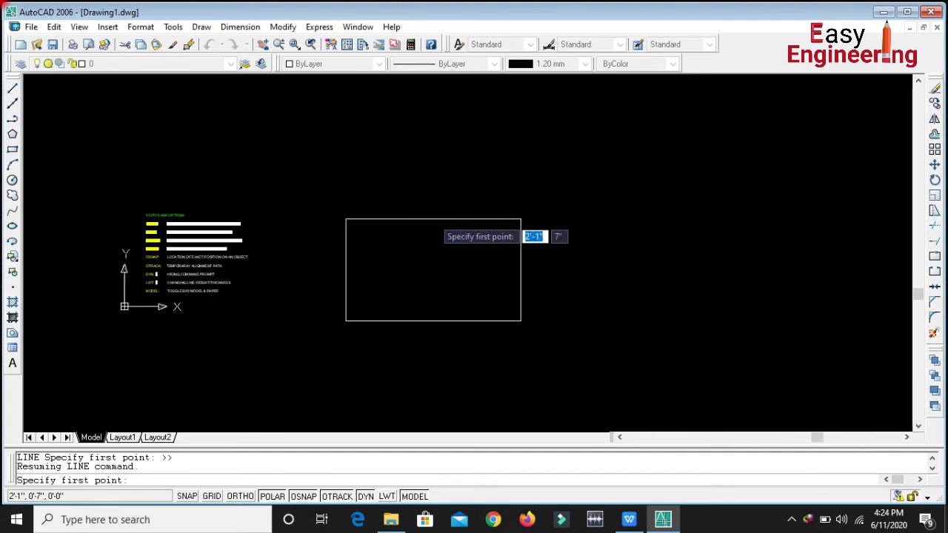
# Examine the object snap tracking (OTRACK) entry in the status bar notes and cancel the pending line.
pyautogui.scroll(6, 237, 248)
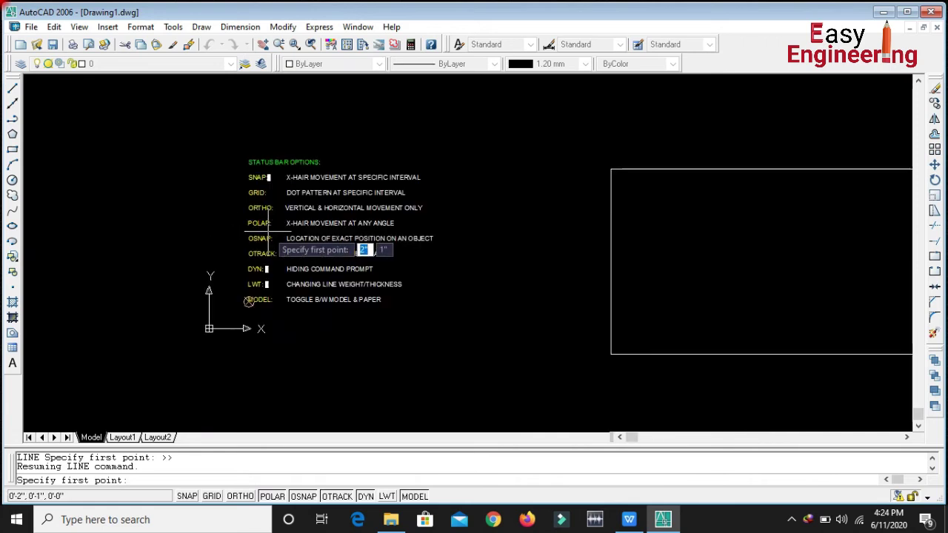
pyautogui.scroll(2, 279, 255)
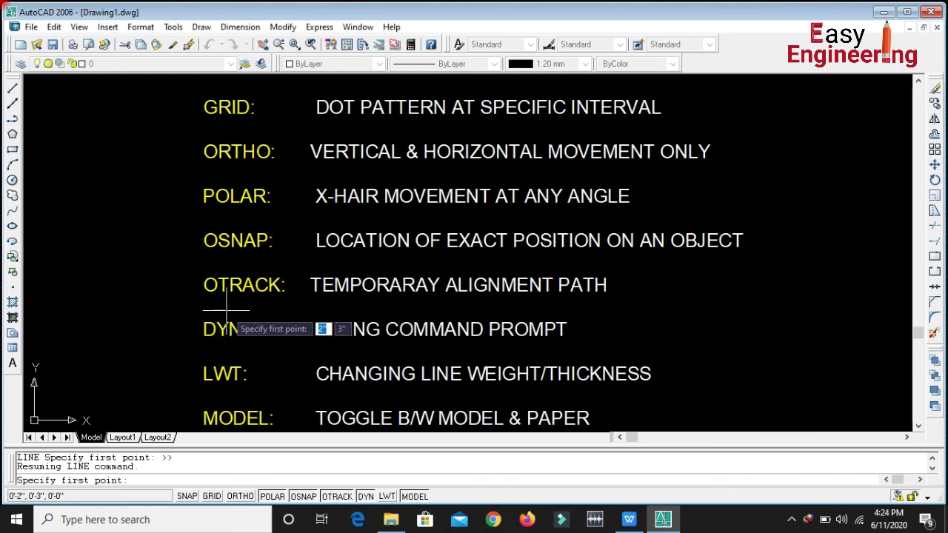
pyautogui.press('Escape')
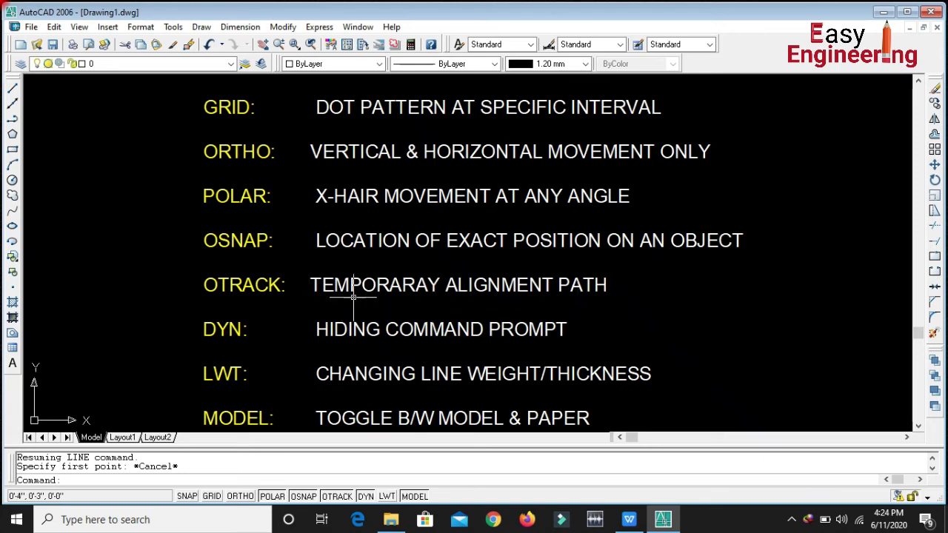
pyautogui.scroll(-5, 204, 289)
pyautogui.scroll(-2, 204, 289)
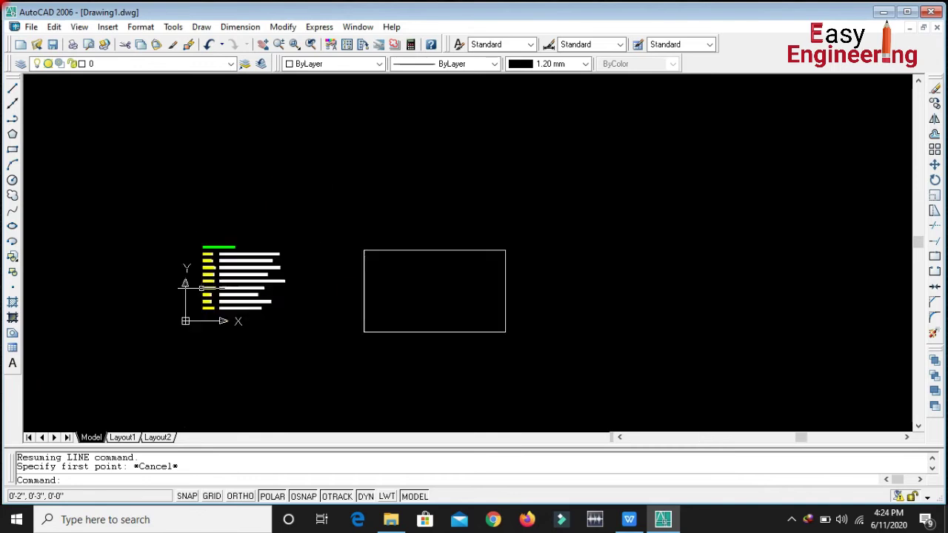
pyautogui.scroll(3, 564, 261)
pyautogui.scroll(2, 514, 240)
pyautogui.scroll(-2, 511, 248)
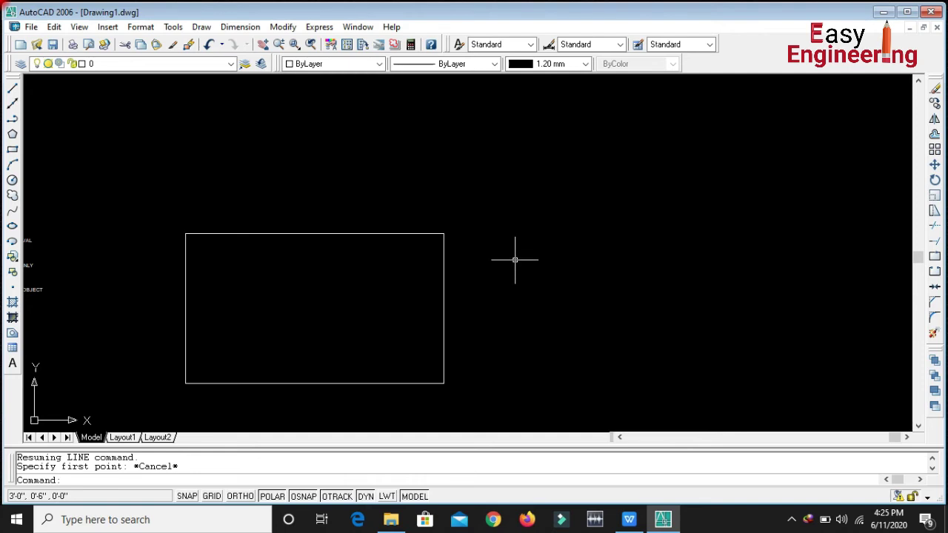
# Draw a vertical line about 8" long beside the rectangle, tracking its ends level with the rectangle's upper and lower edges.
pyautogui.write('l')
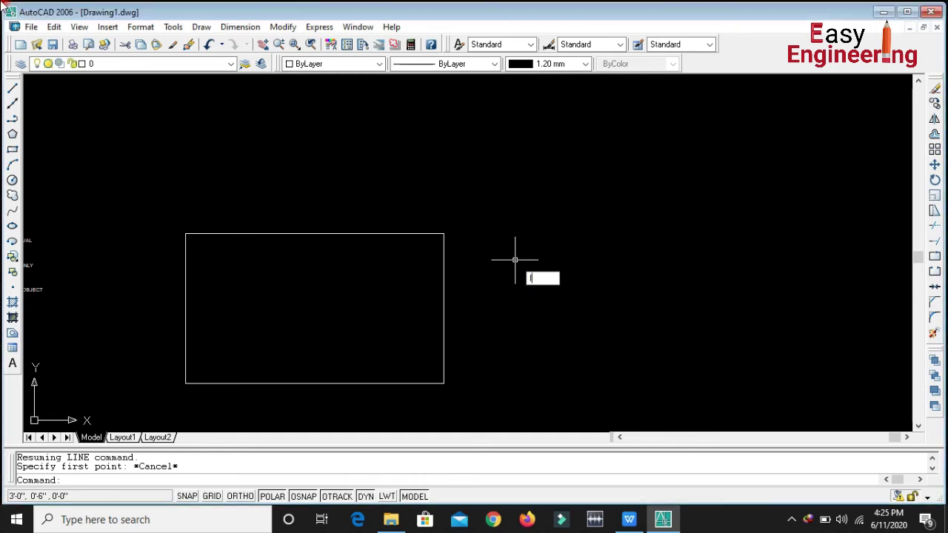
pyautogui.press('Return')
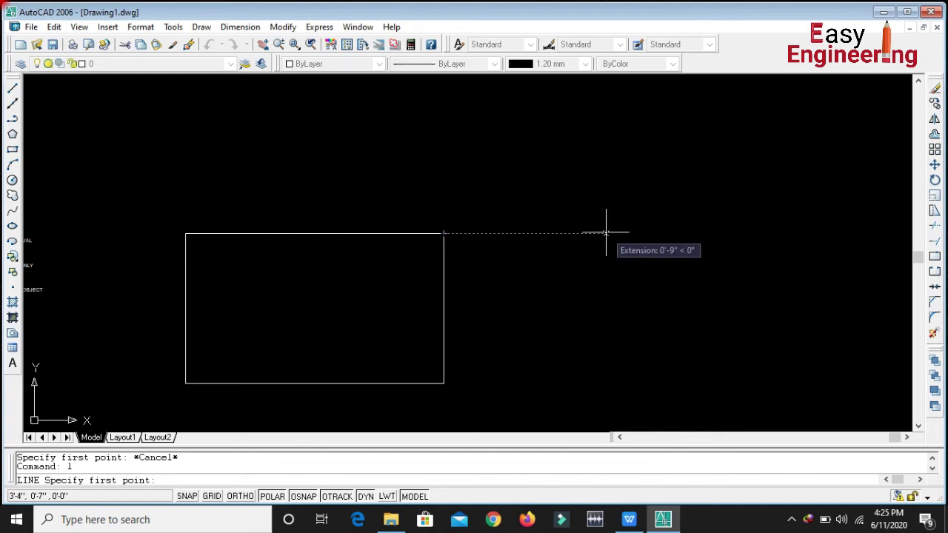
pyautogui.scroll(2, 605, 233)
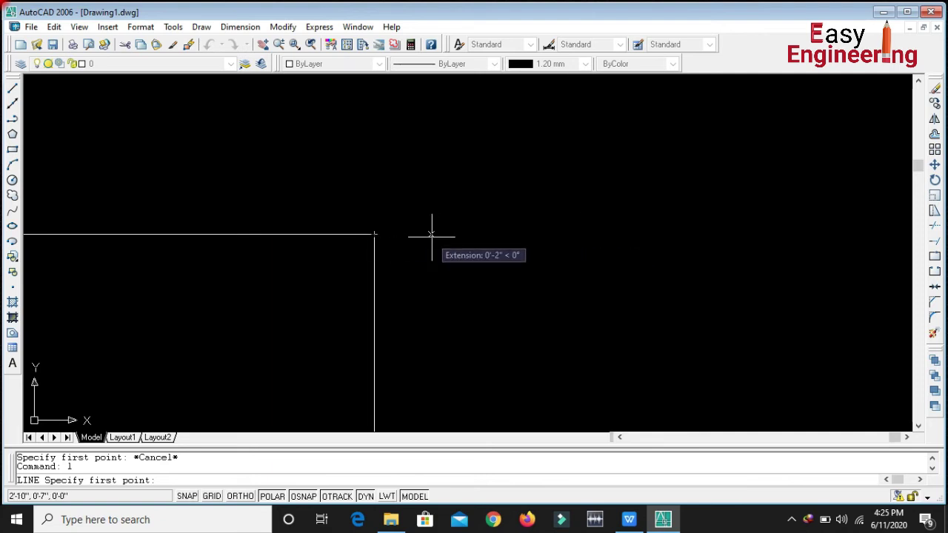
pyautogui.click(618, 234)
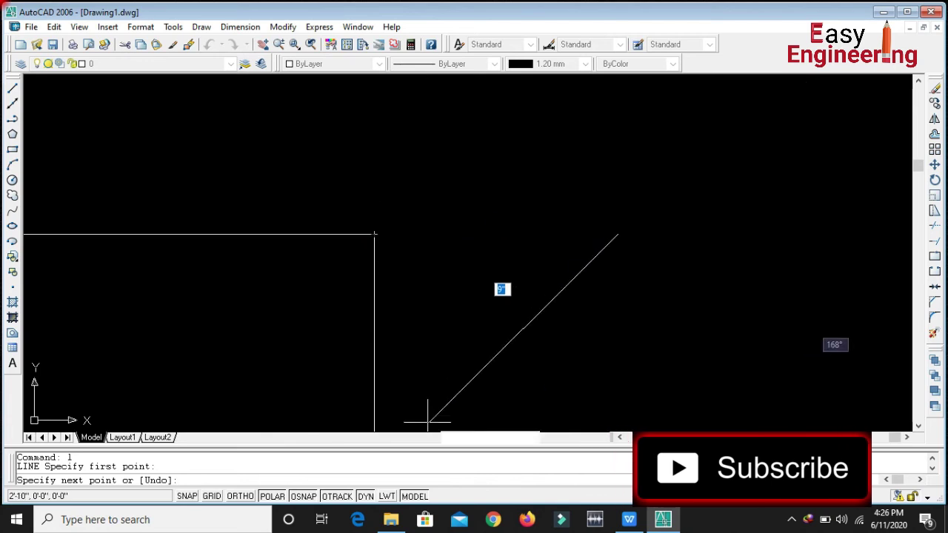
pyautogui.scroll(-4, 575, 226)
pyautogui.scroll(3, 591, 312)
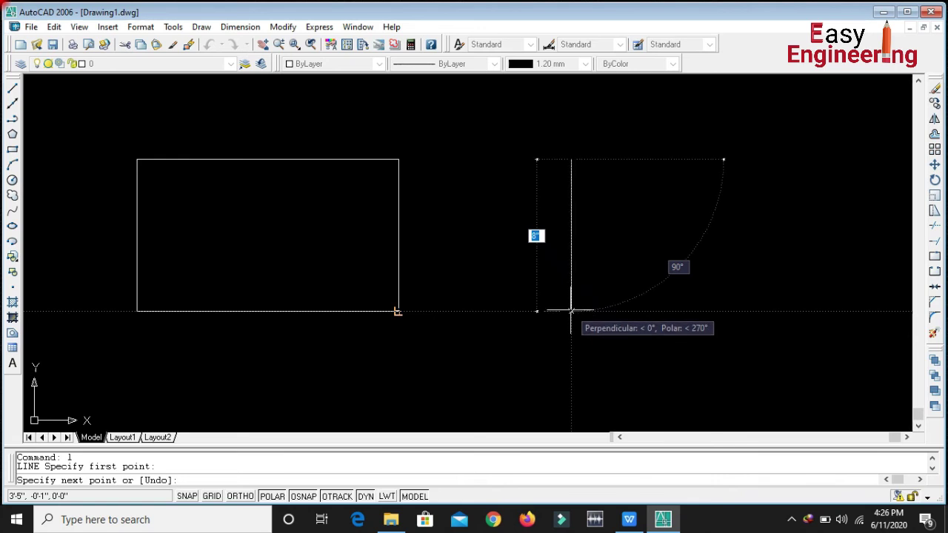
pyautogui.click(571, 311)
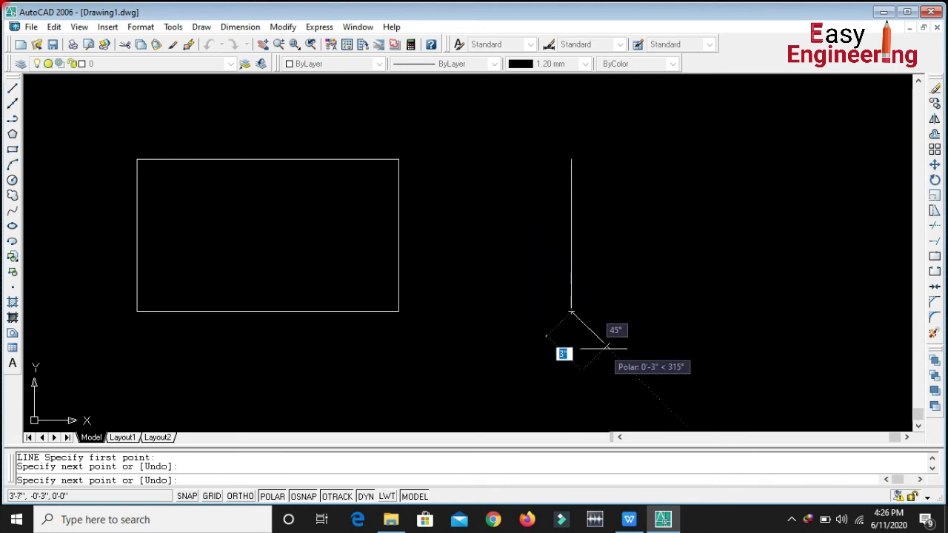
pyautogui.press('Escape')
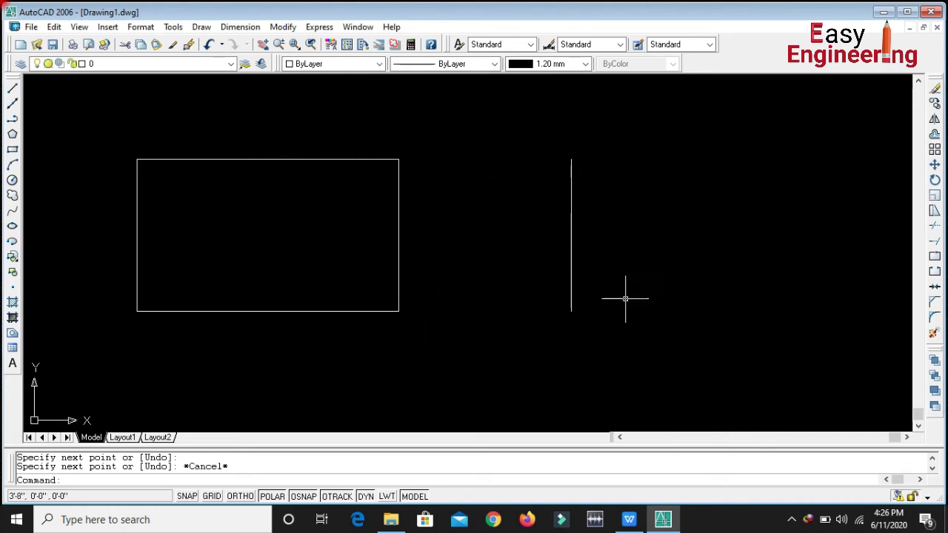
# Examine the dynamic input (DYN) entry in the status bar notes.
pyautogui.scroll(-5, 626, 299)
pyautogui.scroll(3, 461, 296)
pyautogui.scroll(3, 453, 294)
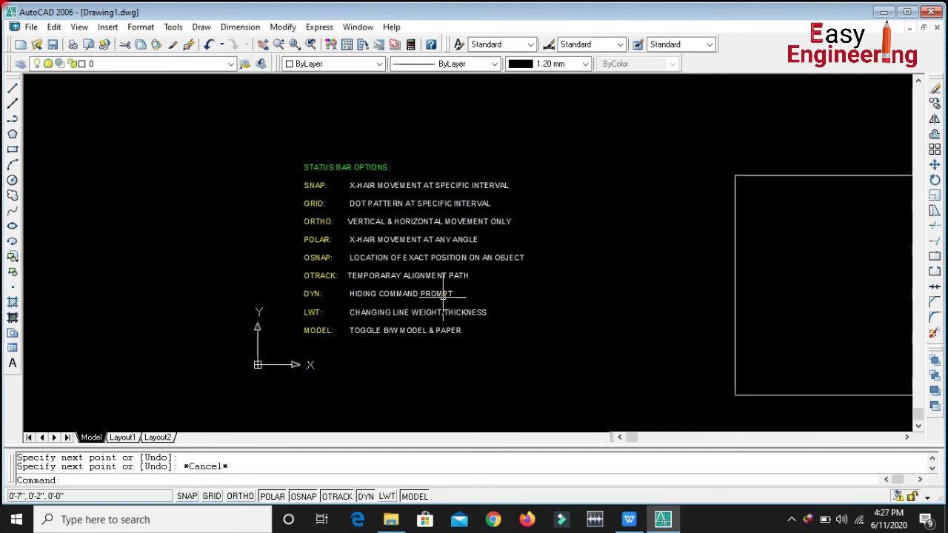
pyautogui.scroll(1, 482, 308)
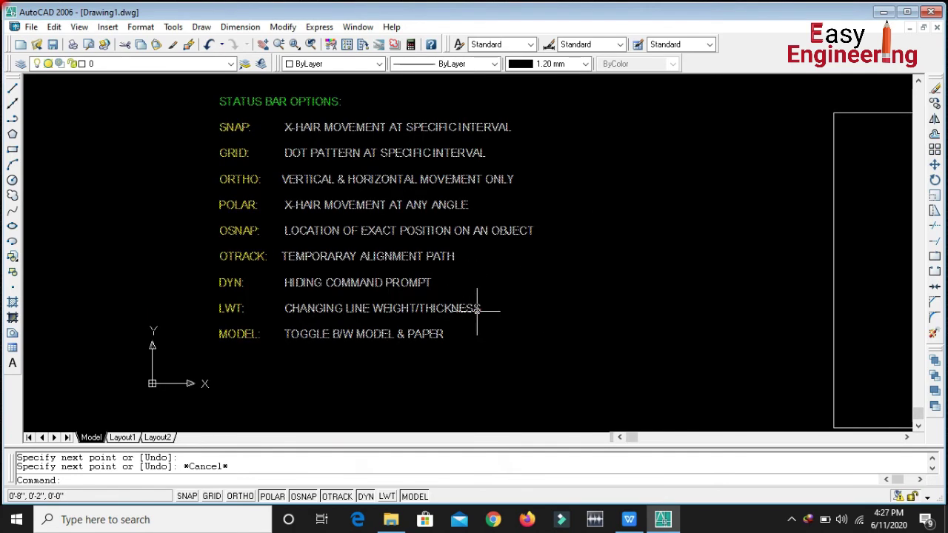
pyautogui.scroll(1, 501, 280)
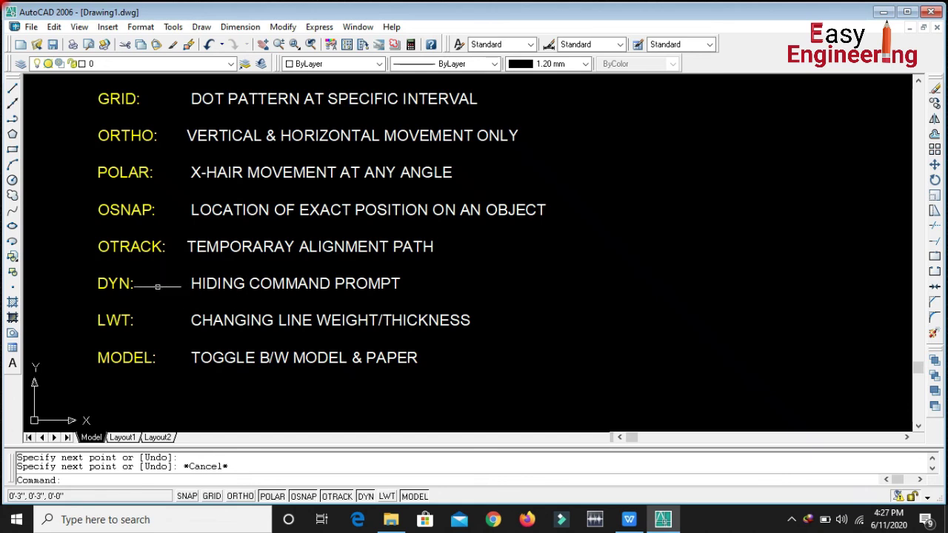
# Start a line to check the dynamic input prompt at the crosshair, cancel it and return to the status bar notes.
pyautogui.scroll(-3, 129, 281)
pyautogui.scroll(-1, 148, 281)
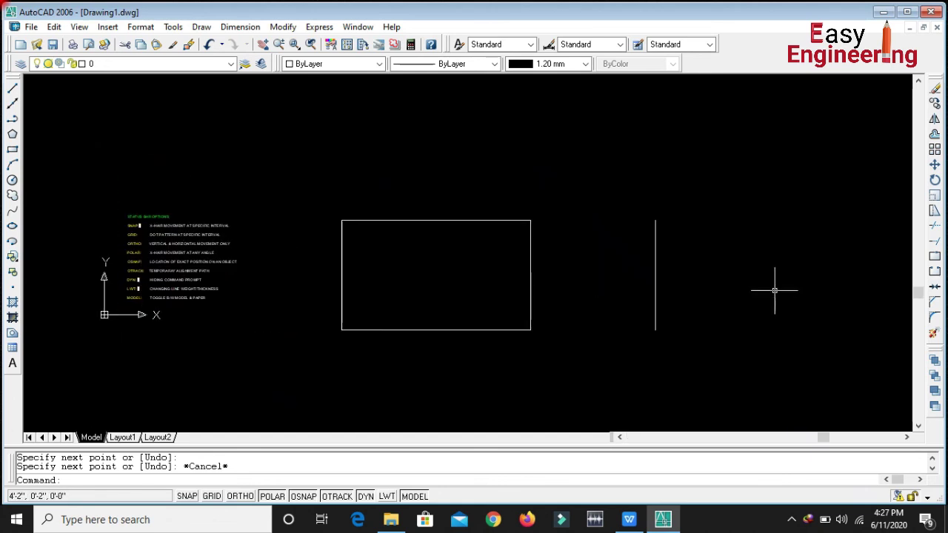
pyautogui.scroll(-2, 417, 286)
pyautogui.scroll(3, 630, 287)
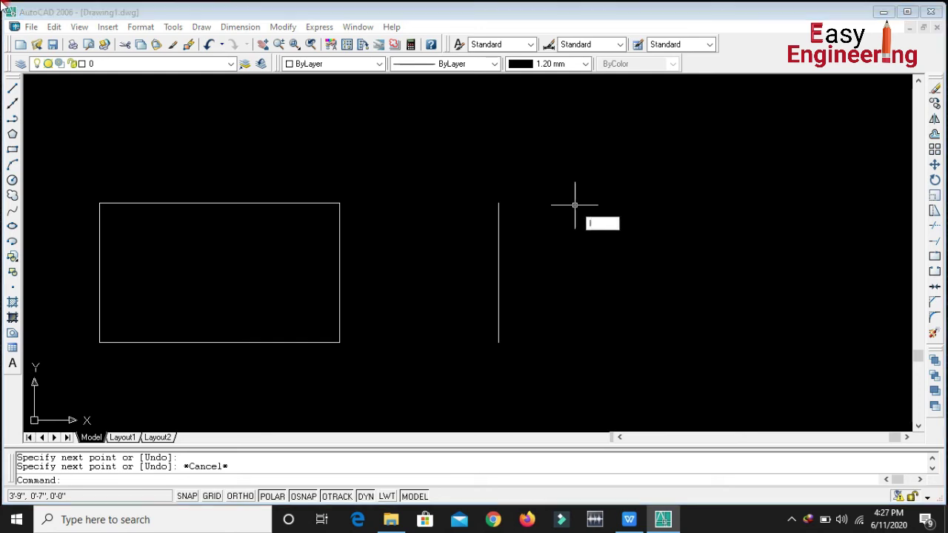
pyautogui.write('l')
pyautogui.press('Return')
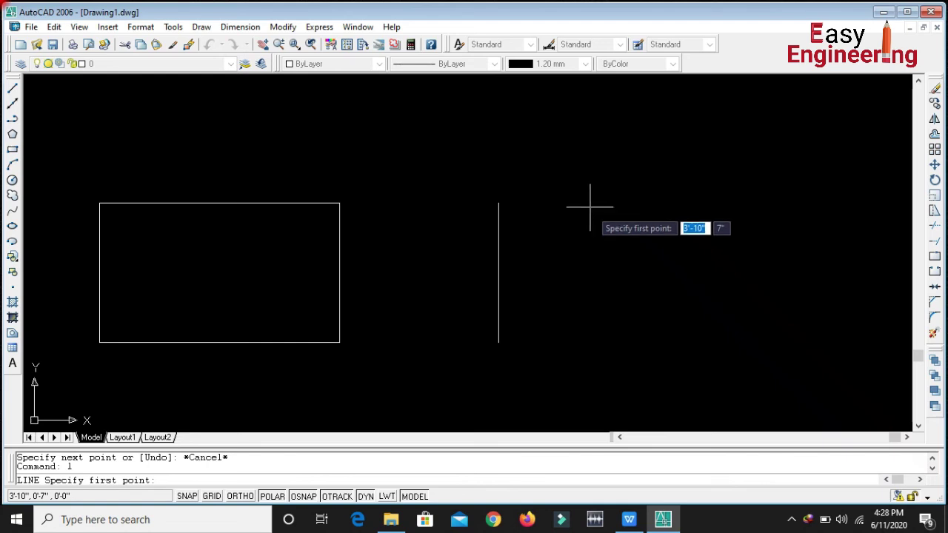
pyautogui.scroll(-4, 624, 249)
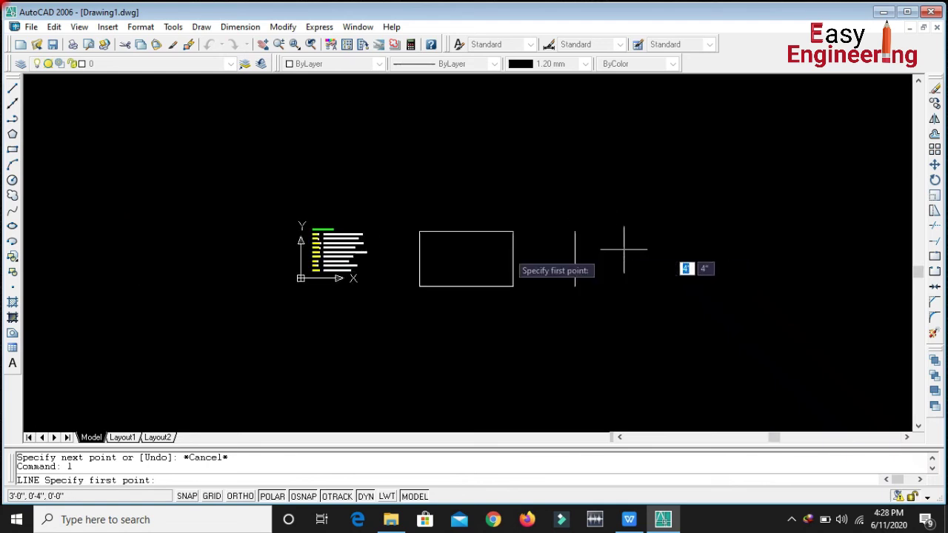
pyautogui.press('Escape')
pyautogui.scroll(5, 331, 267)
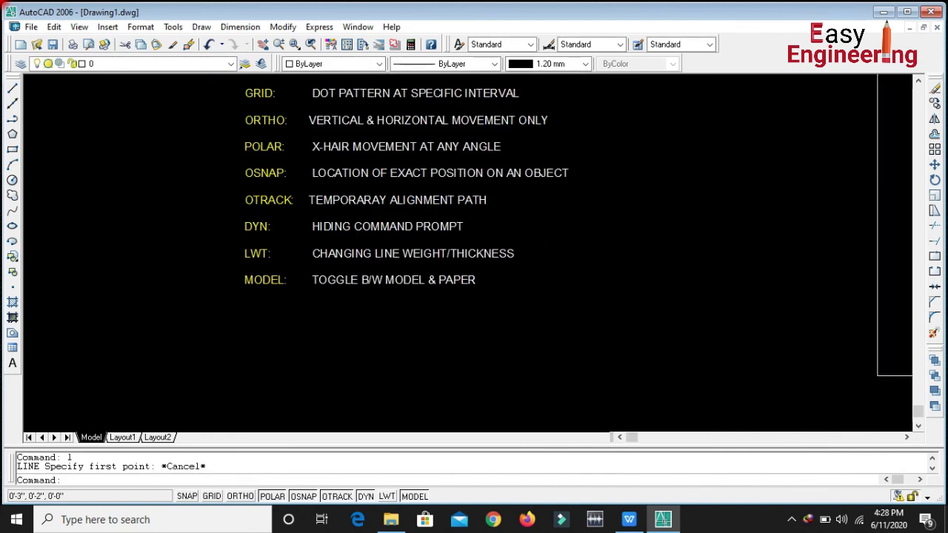
pyautogui.scroll(2, 304, 248)
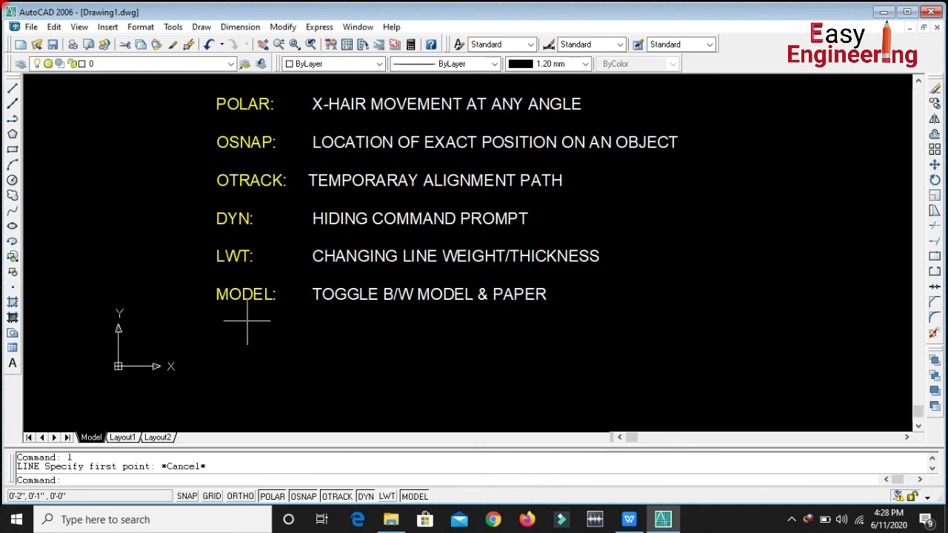
# Review the available default lineweights in the lineweight settings, keep 1.20 mm as the default and accept the settings.
pyautogui.scroll(-4, 234, 422)
pyautogui.scroll(-2, 222, 411)
pyautogui.scroll(-2, 434, 306)
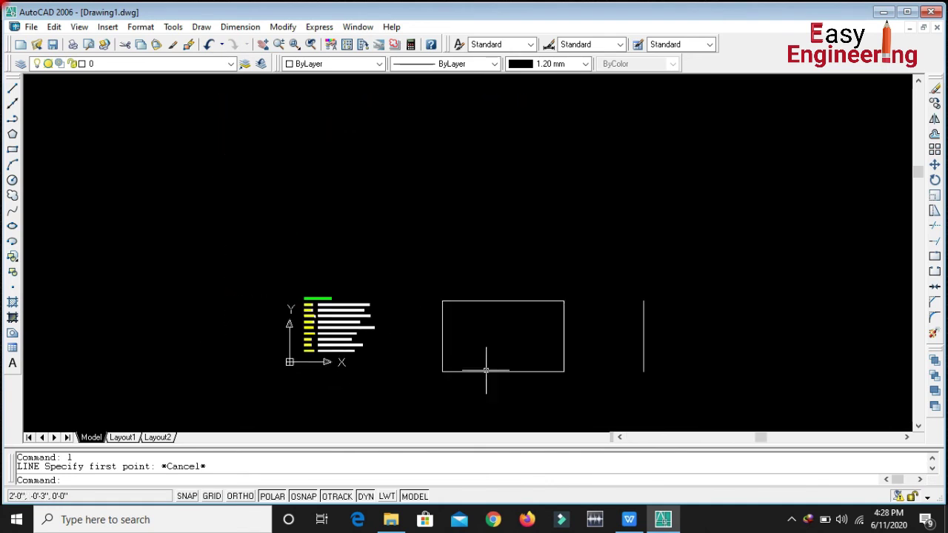
pyautogui.scroll(3, 504, 408)
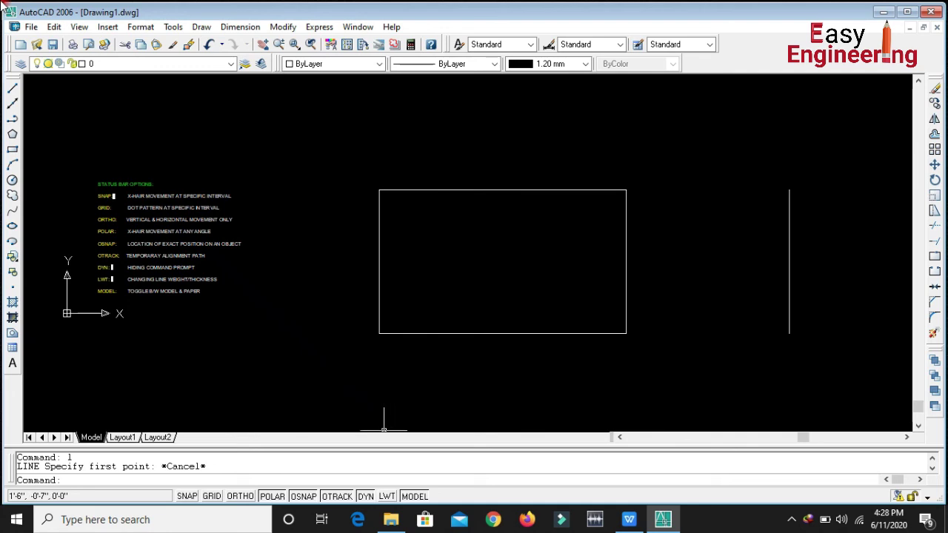
pyautogui.rightClick(387, 497)
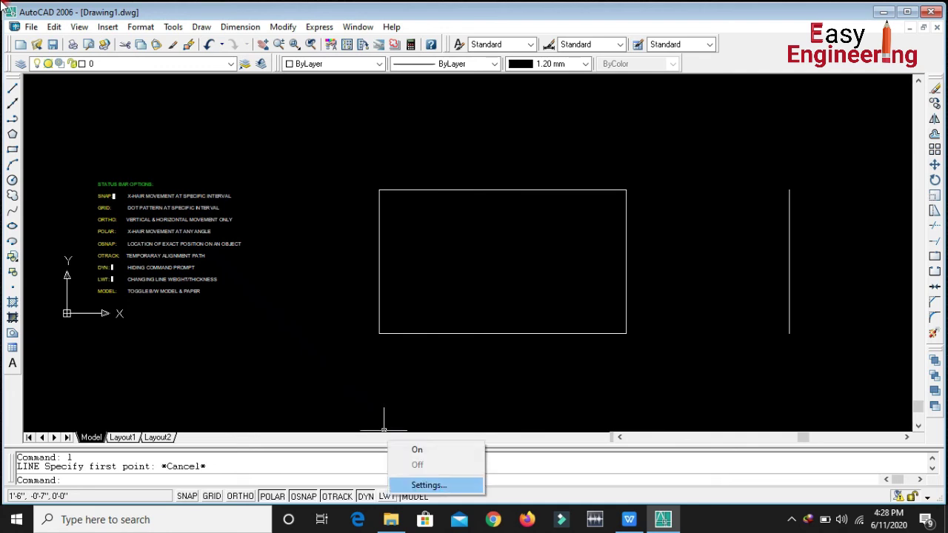
pyautogui.click(428, 485)
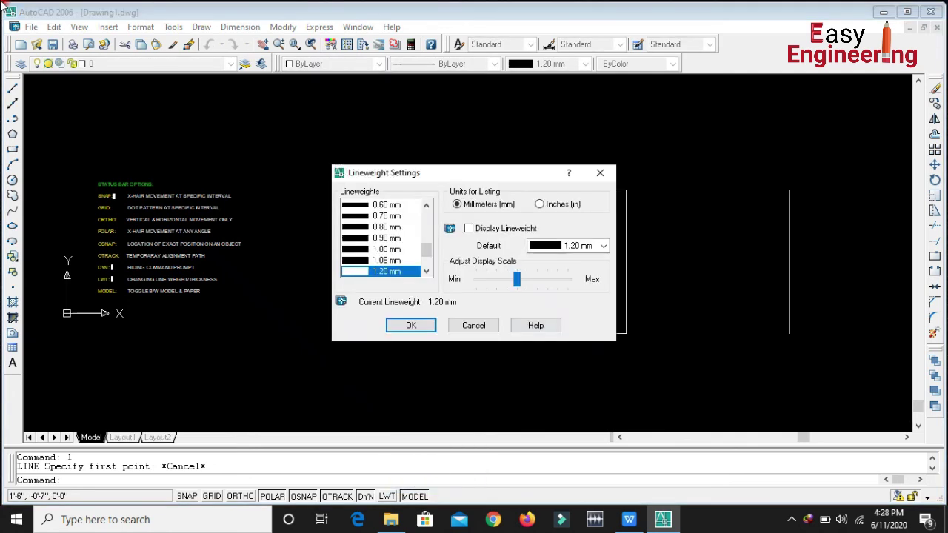
pyautogui.click(603, 245)
pyautogui.scroll(2, 566, 293)
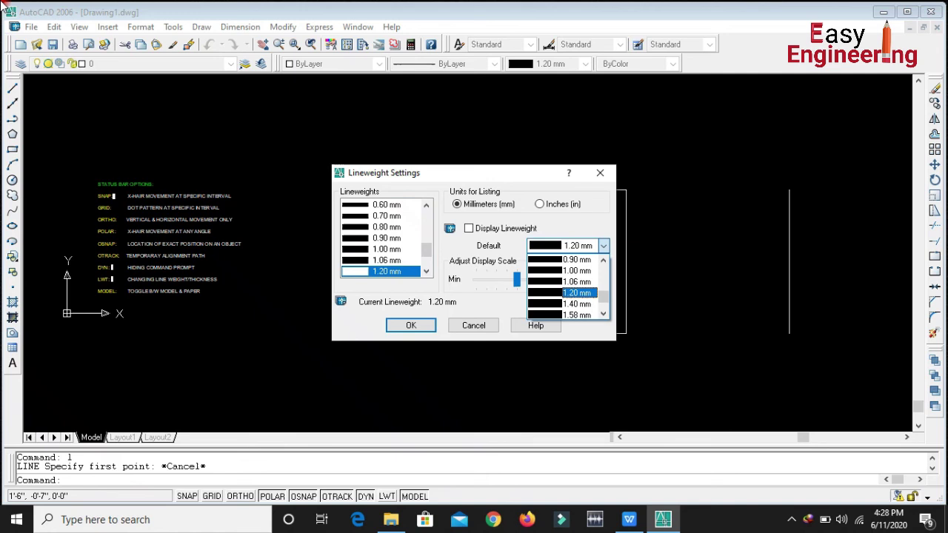
pyautogui.press('Return')
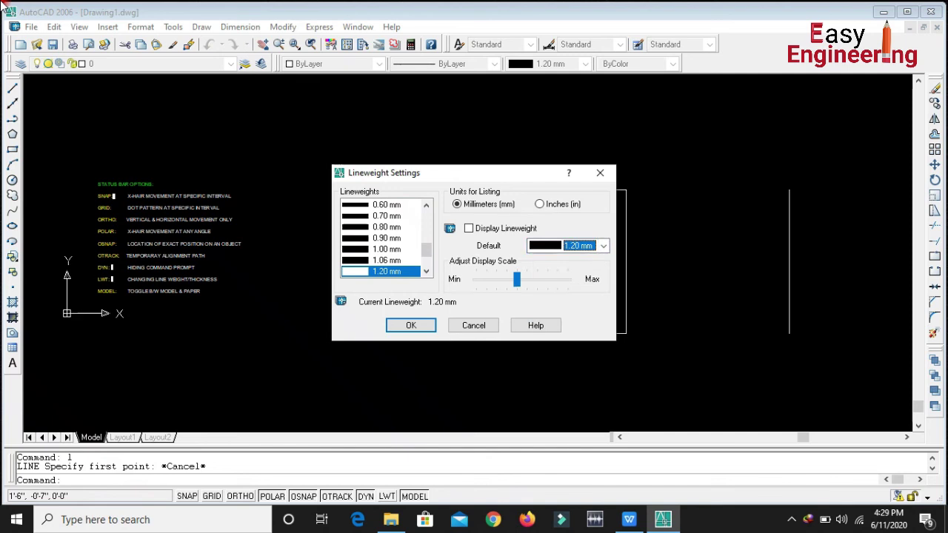
pyautogui.click(411, 325)
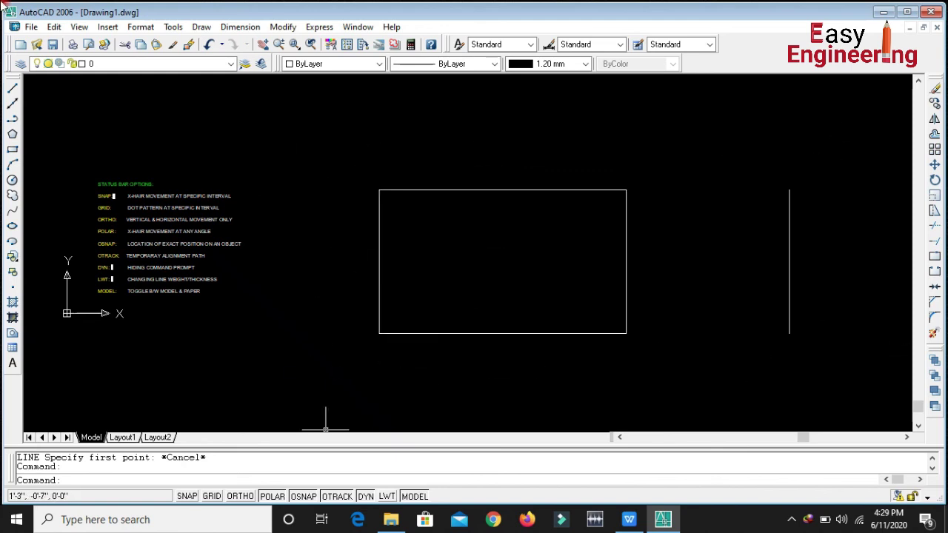
# Turn the lineweight display on to compare the rectangle and vertical line, and turn it off again.
pyautogui.click(387, 496)
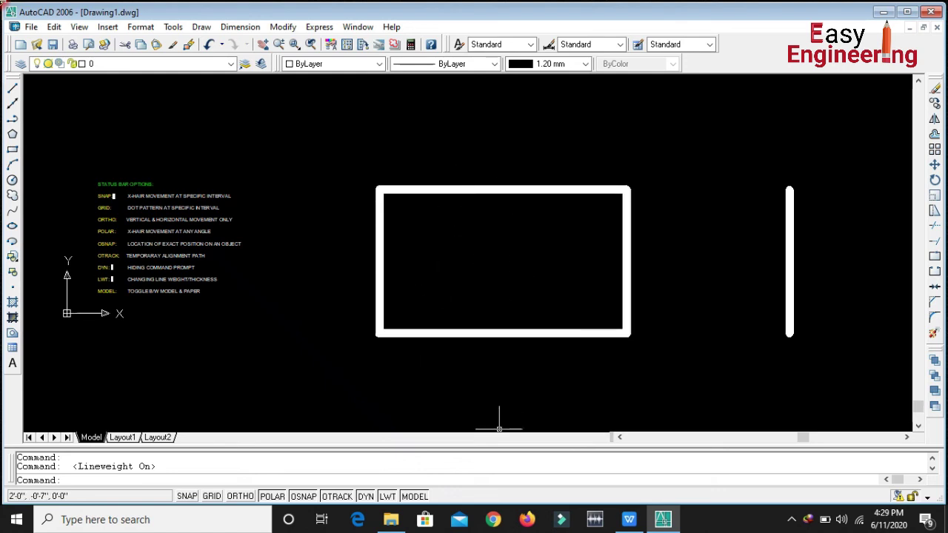
pyautogui.click(386, 496)
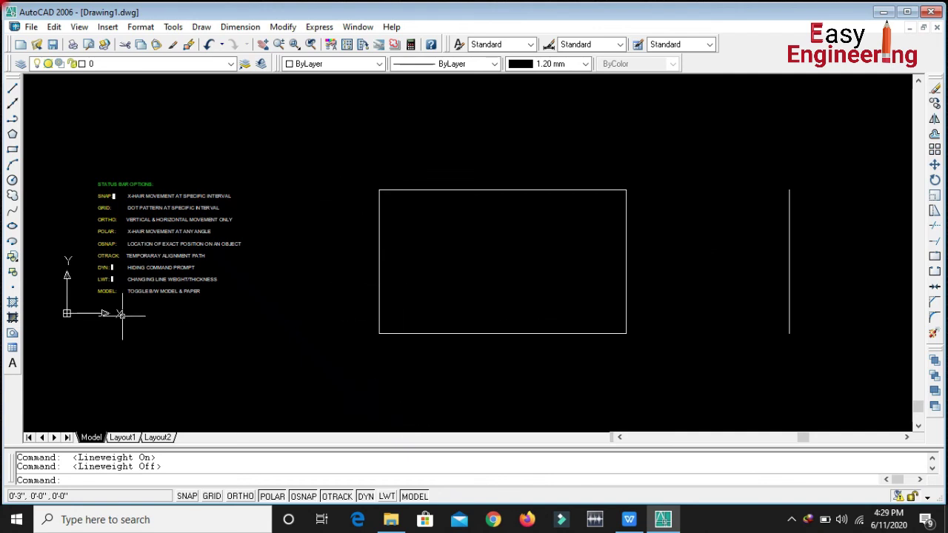
# Check the MODEL entry in the status bar notes and switch from model space to paper space in Layout1.
pyautogui.scroll(6, 122, 314)
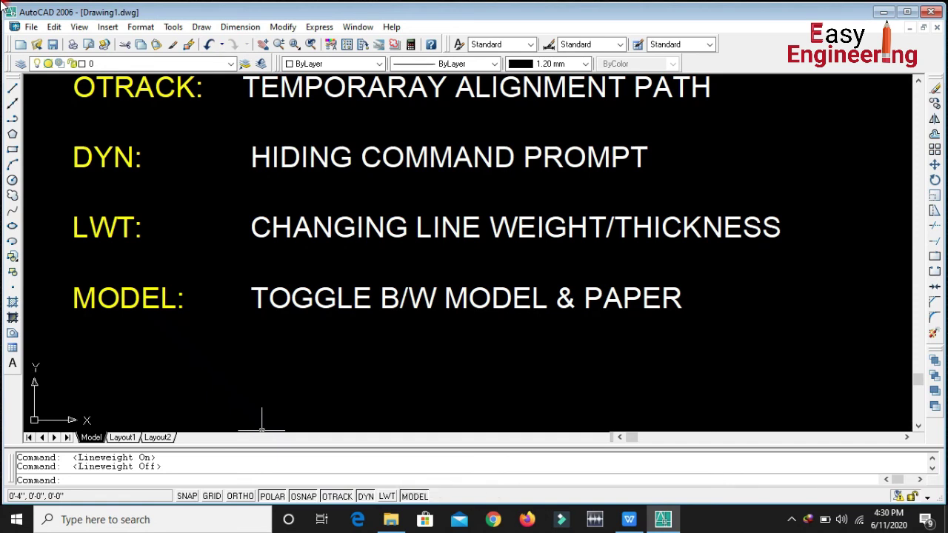
pyautogui.scroll(-2, 275, 359)
pyautogui.scroll(-3, 281, 334)
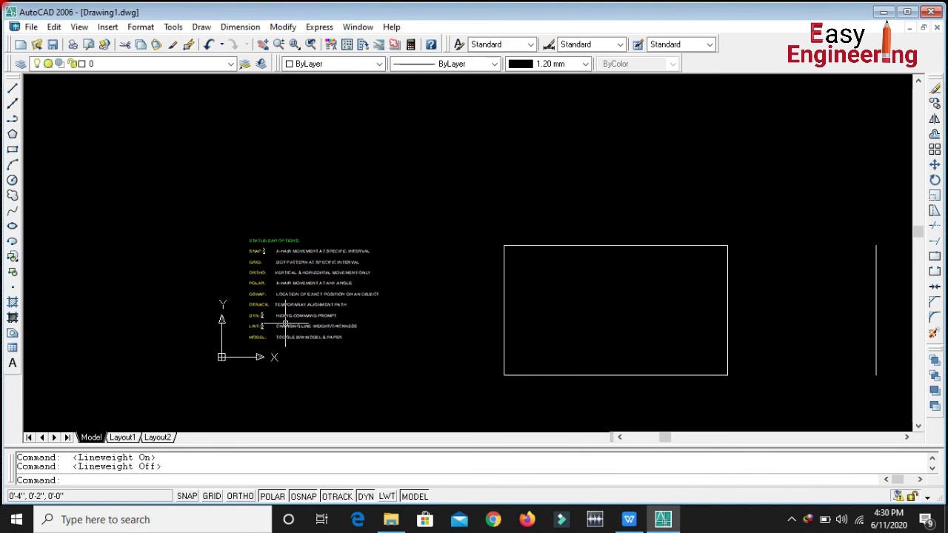
pyautogui.scroll(2, 539, 383)
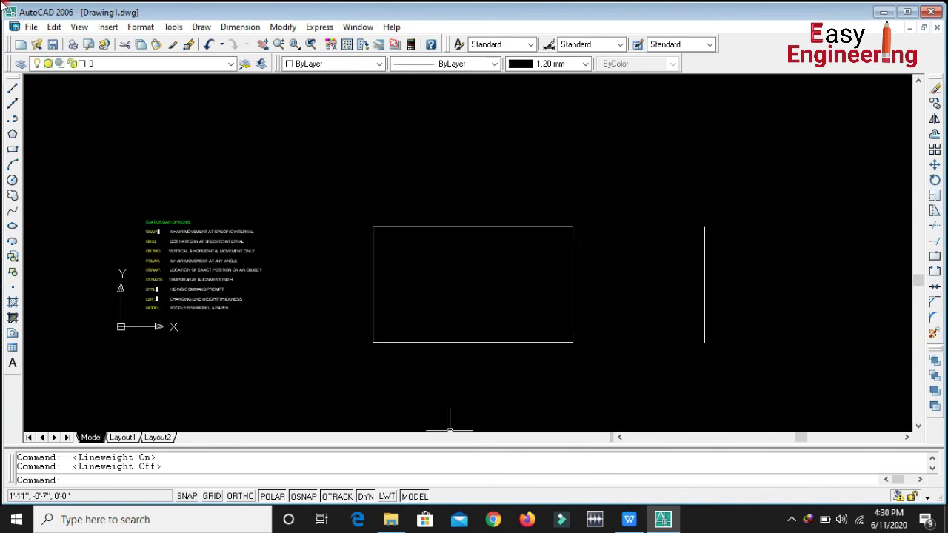
pyautogui.scroll(2, 134, 320)
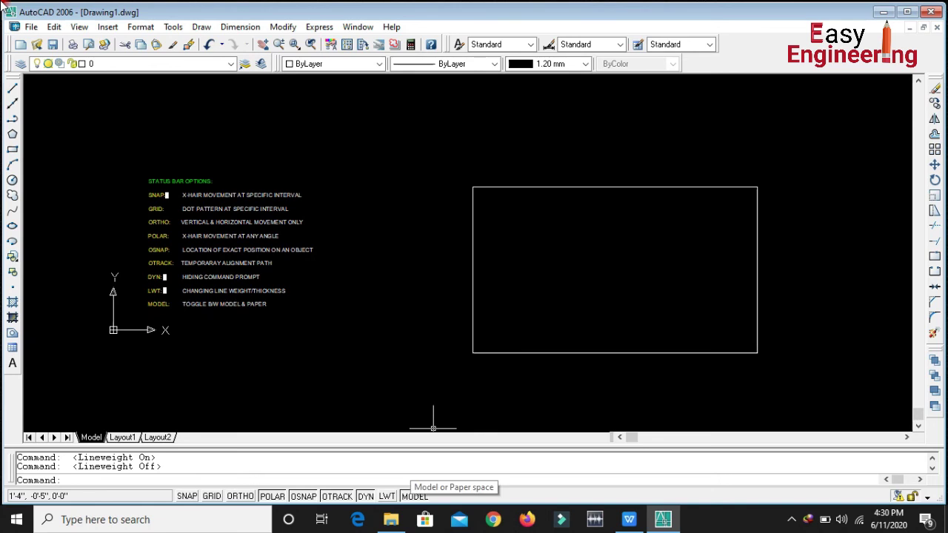
pyautogui.click(415, 496)
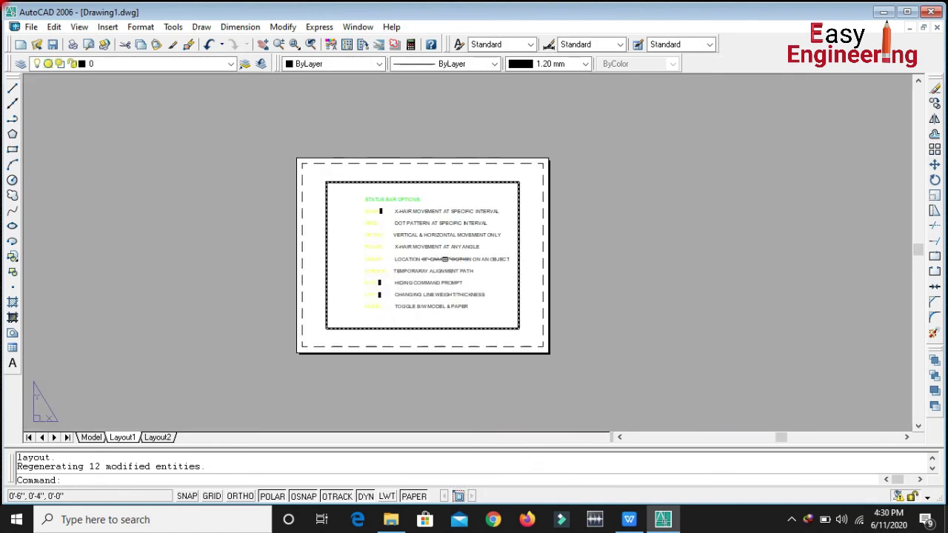
pyautogui.scroll(1, 369, 238)
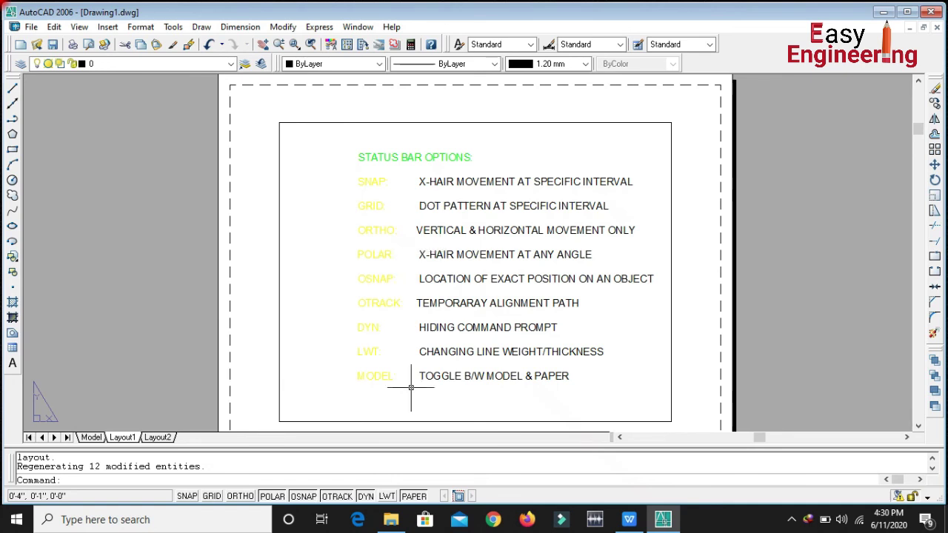
# Toggle between model space and paper space in the Layout1 viewport, refit the notes inside it and finish with model space active.
pyautogui.click(413, 496)
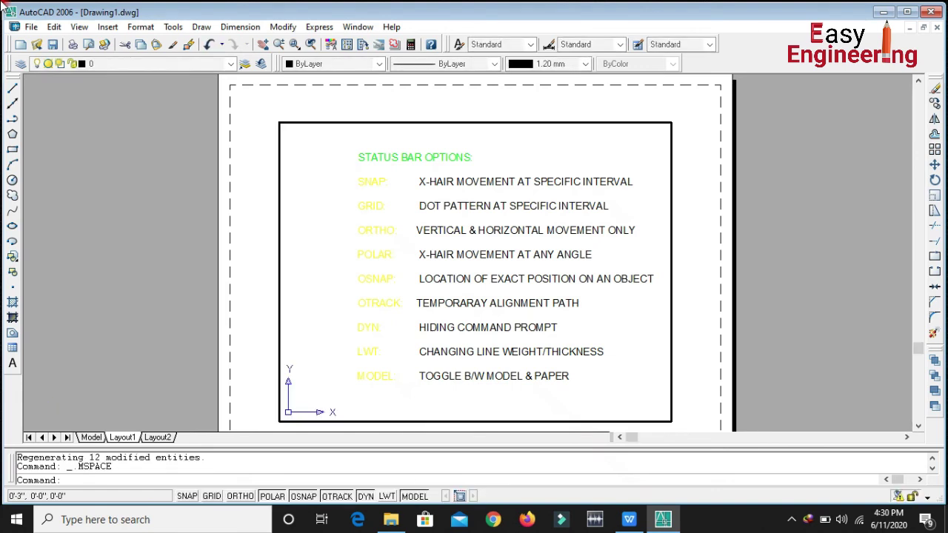
pyautogui.scroll(-5, 413, 263)
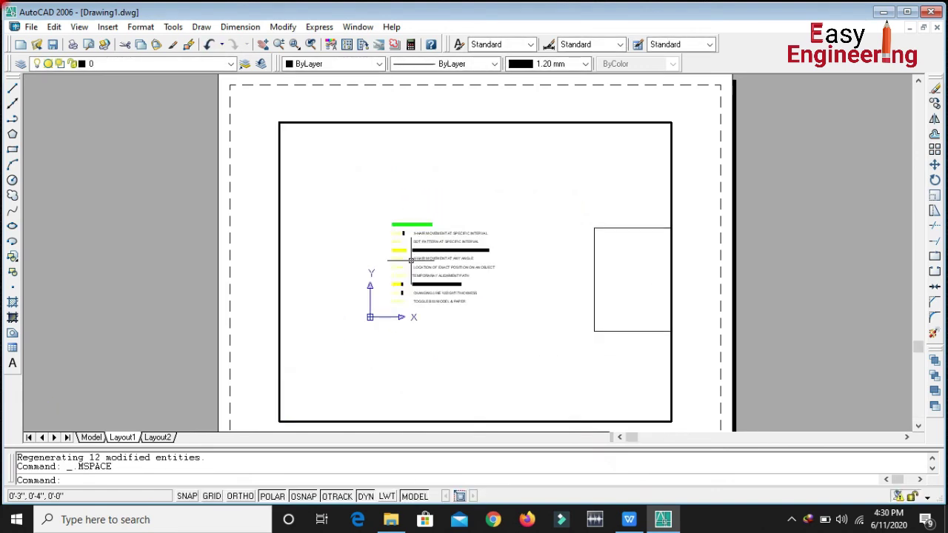
pyautogui.scroll(4, 449, 293)
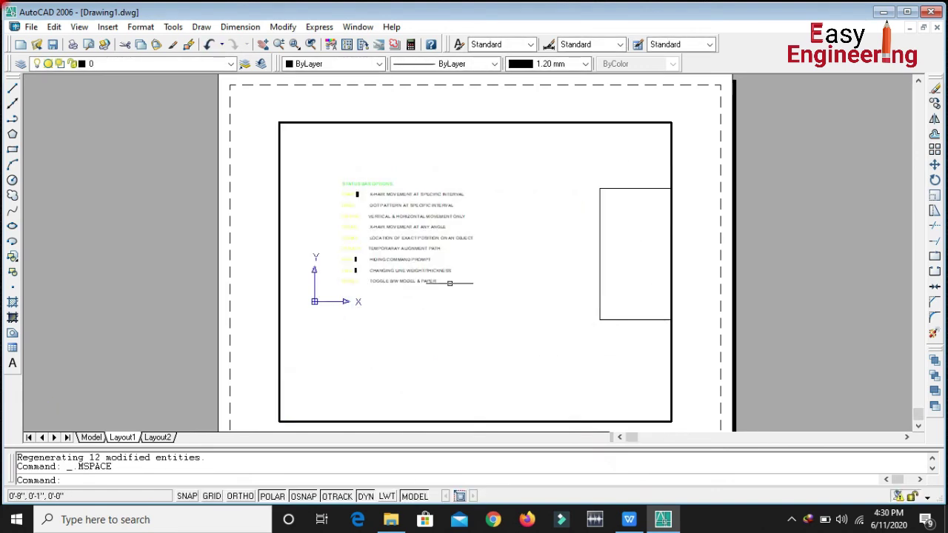
pyautogui.scroll(3, 330, 192)
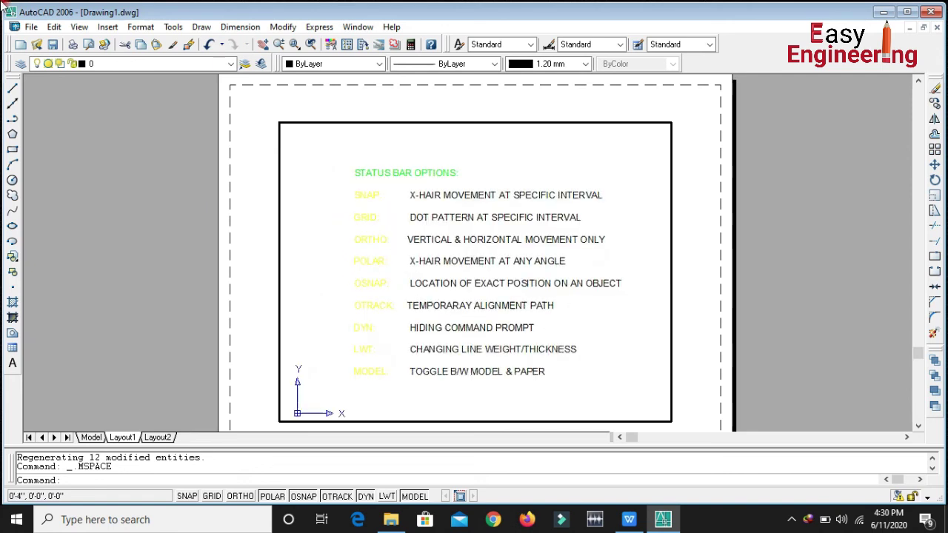
pyautogui.click(414, 496)
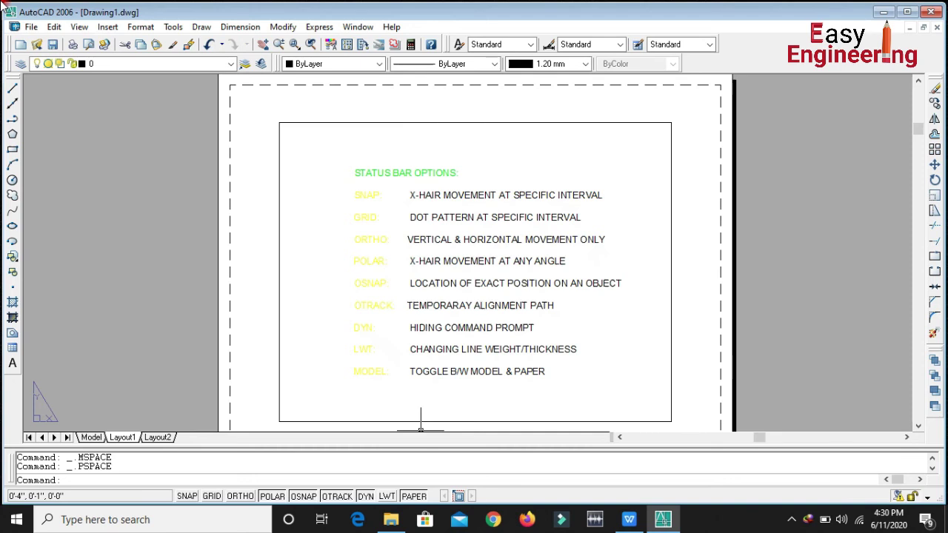
pyautogui.click(414, 496)
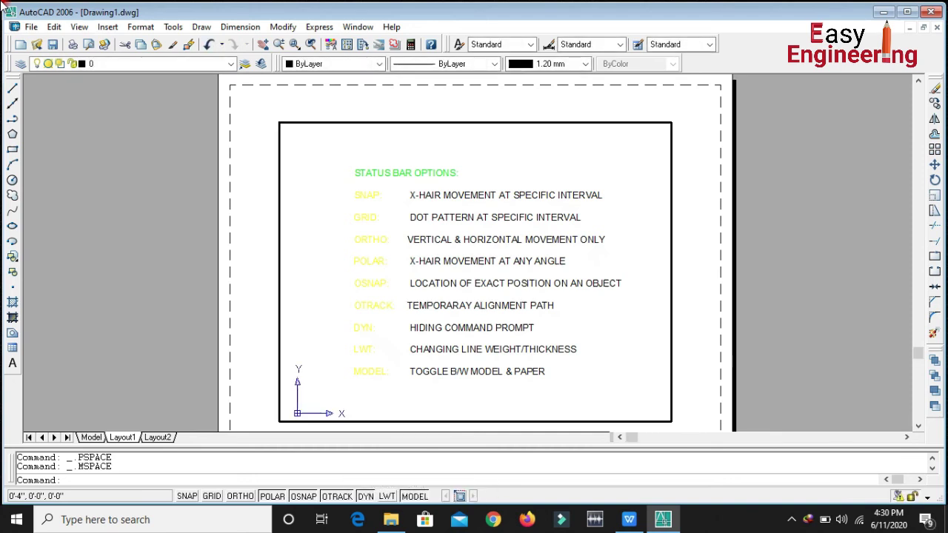
# Return from Layout1 to the full model space drawing with the status bar notes and rectangle.
pyautogui.click(91, 437)
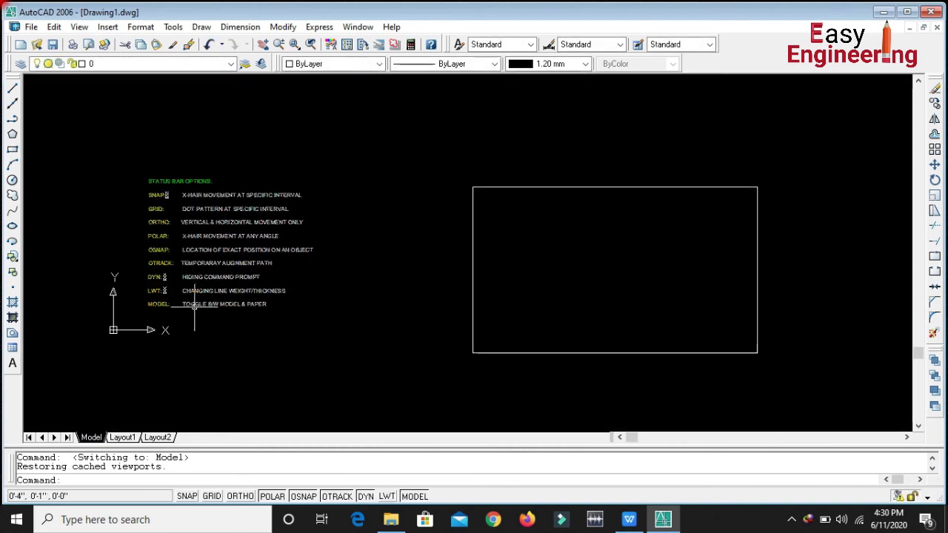
pyautogui.scroll(2, 185, 307)
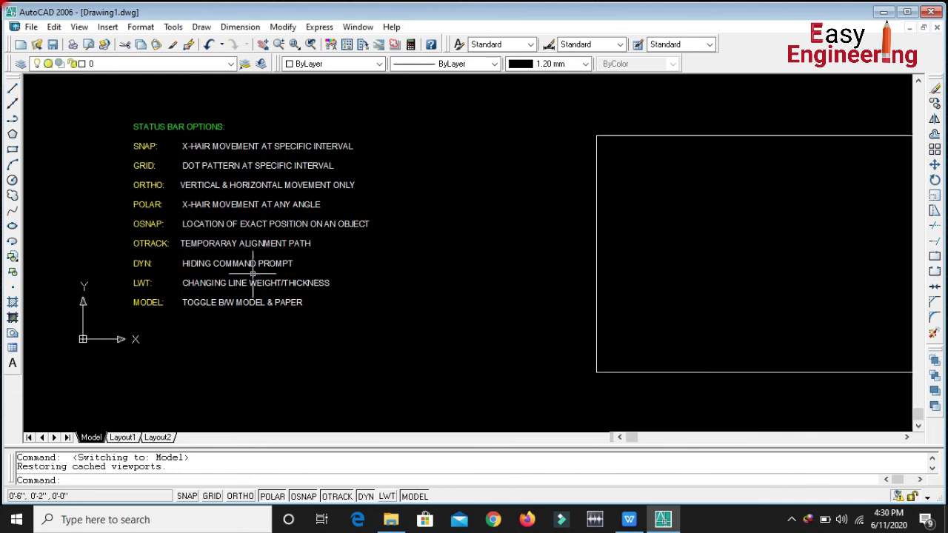
pyautogui.scroll(-2, 264, 257)
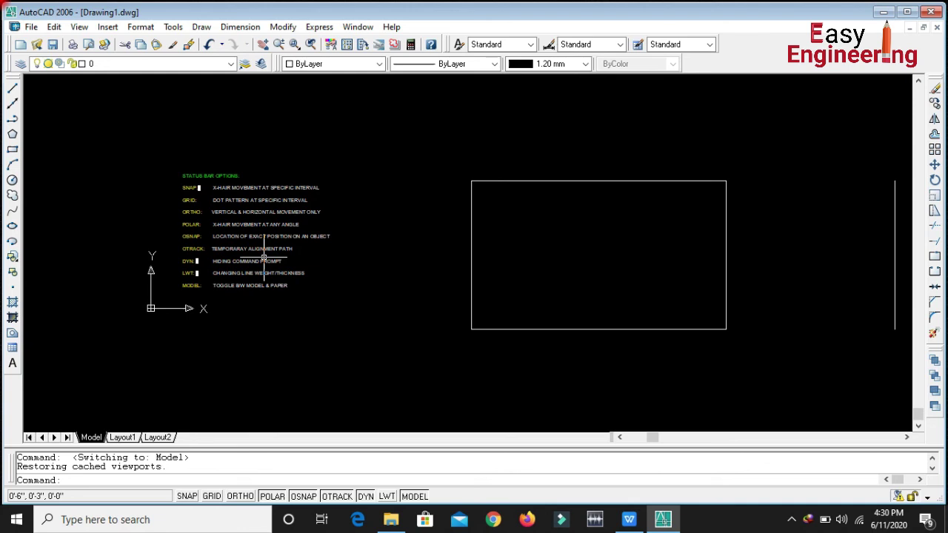